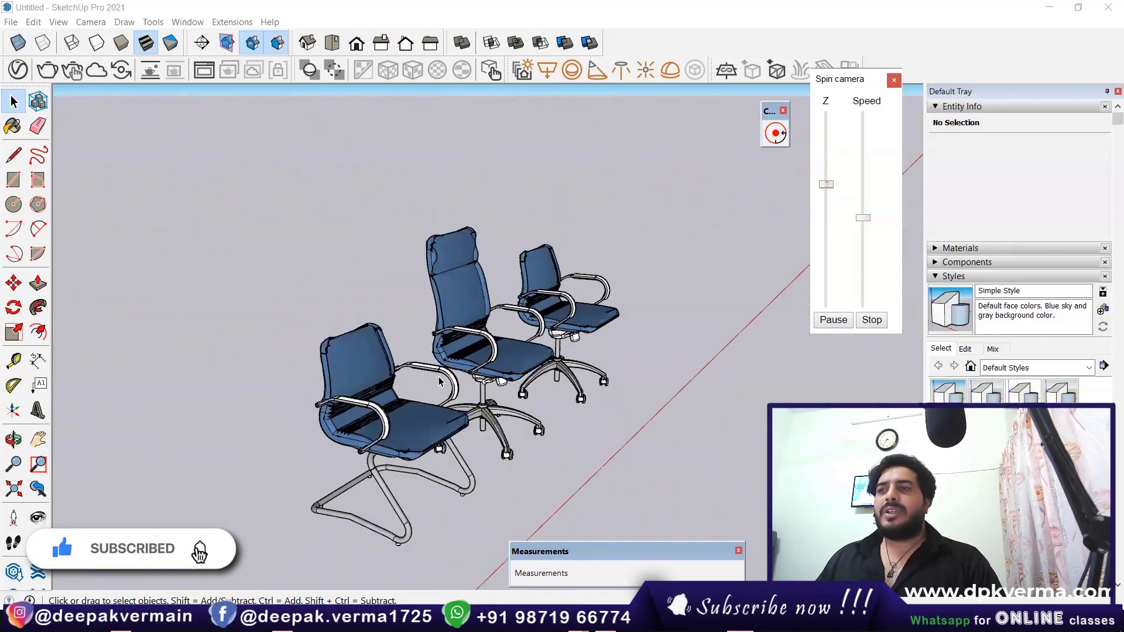
Pause and close the spin camera, then look up Curic Spin Camera in Extension Warehouse
click(446, 388)
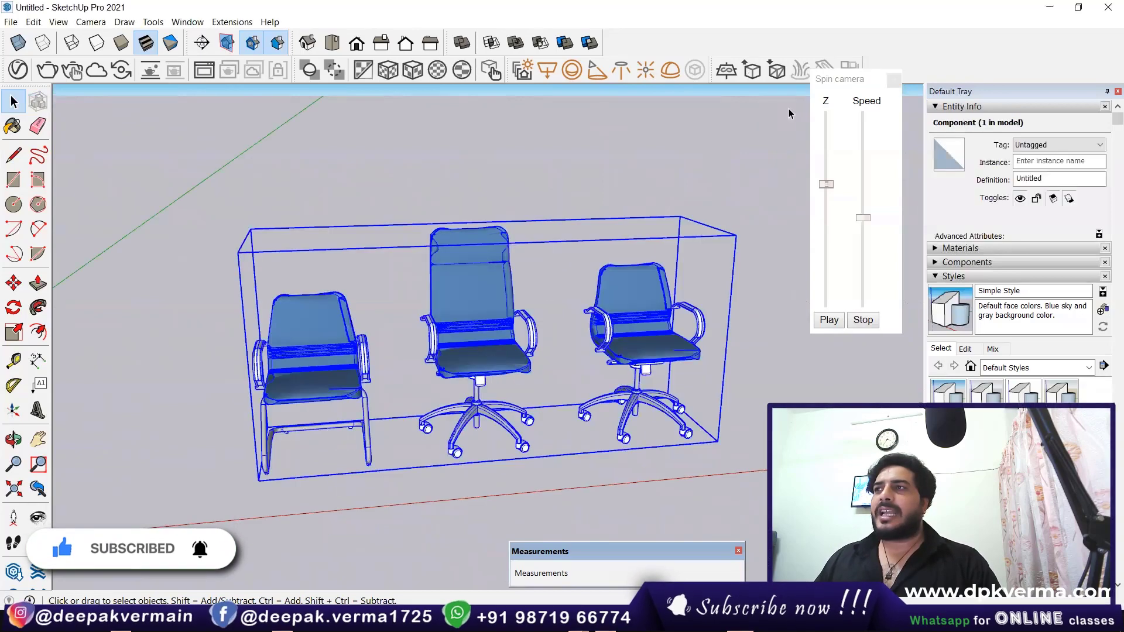
click(893, 79)
click(188, 22)
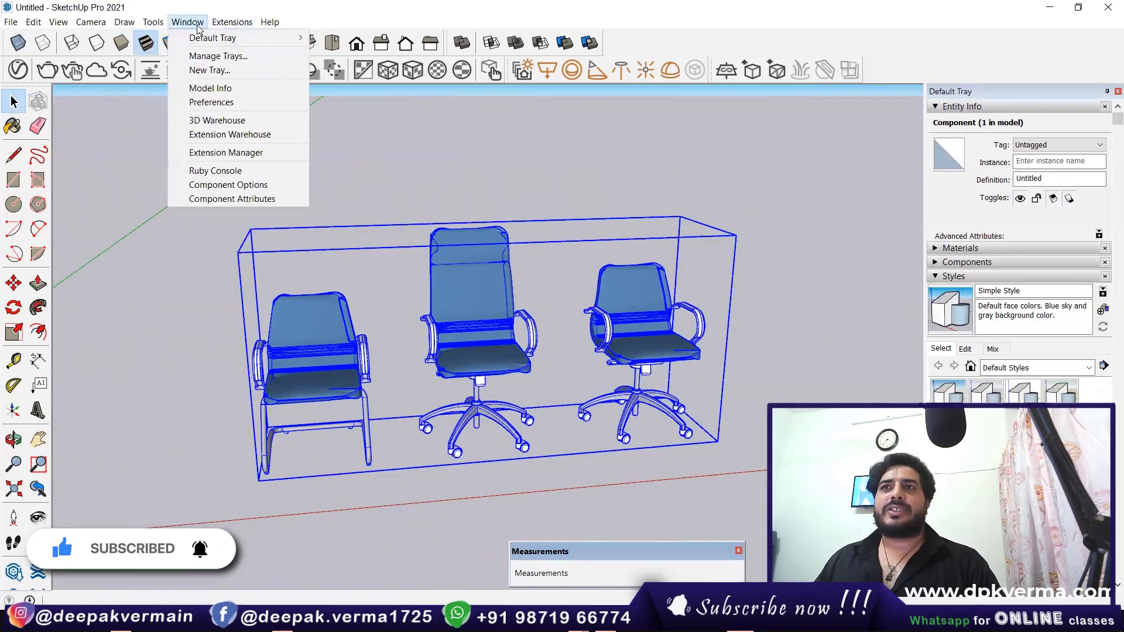
click(223, 136)
text(cu)
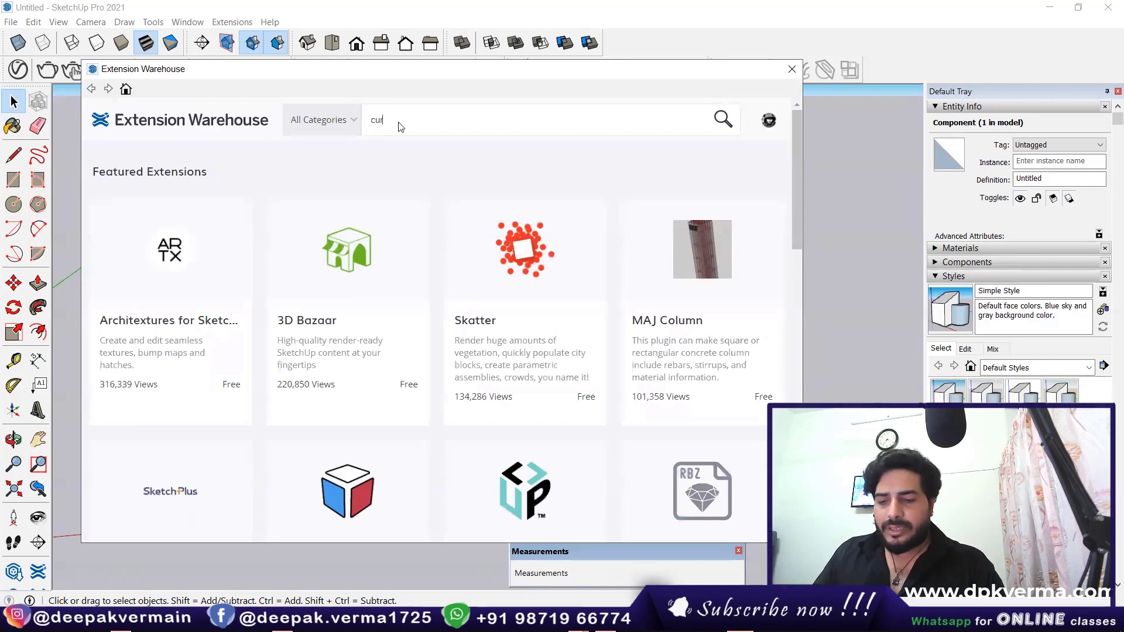
text(ic spin)
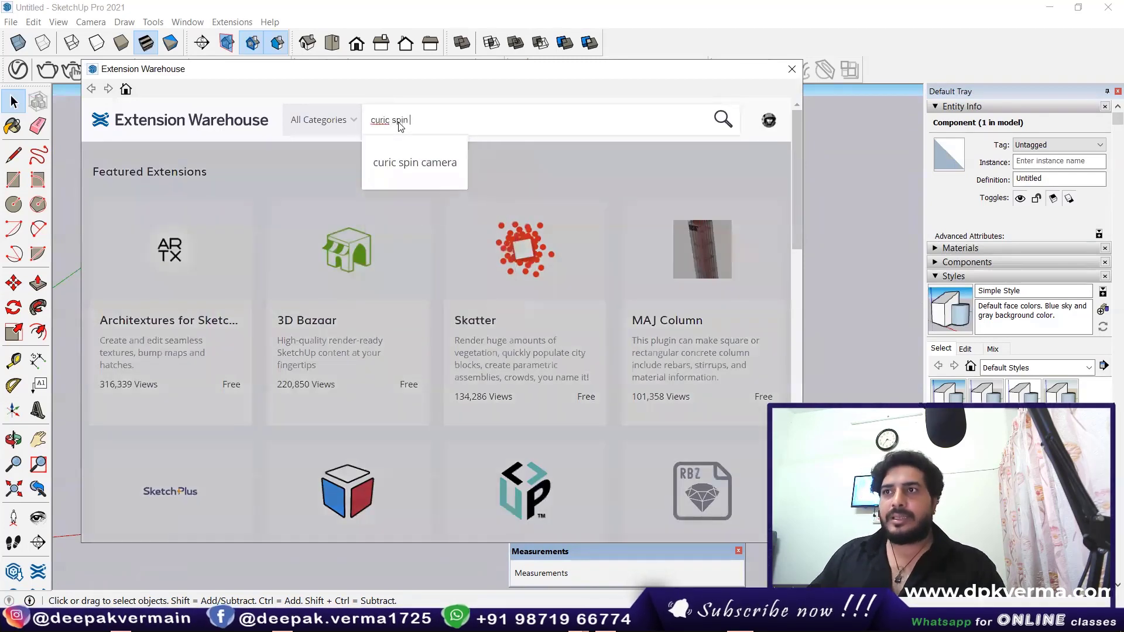
click(425, 162)
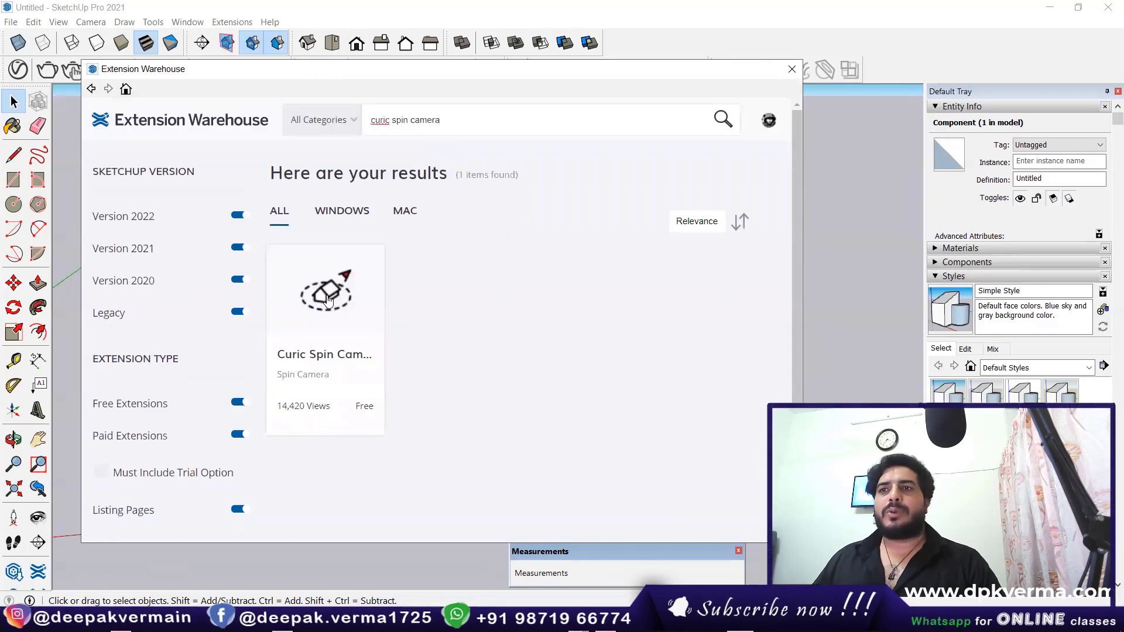
click(335, 287)
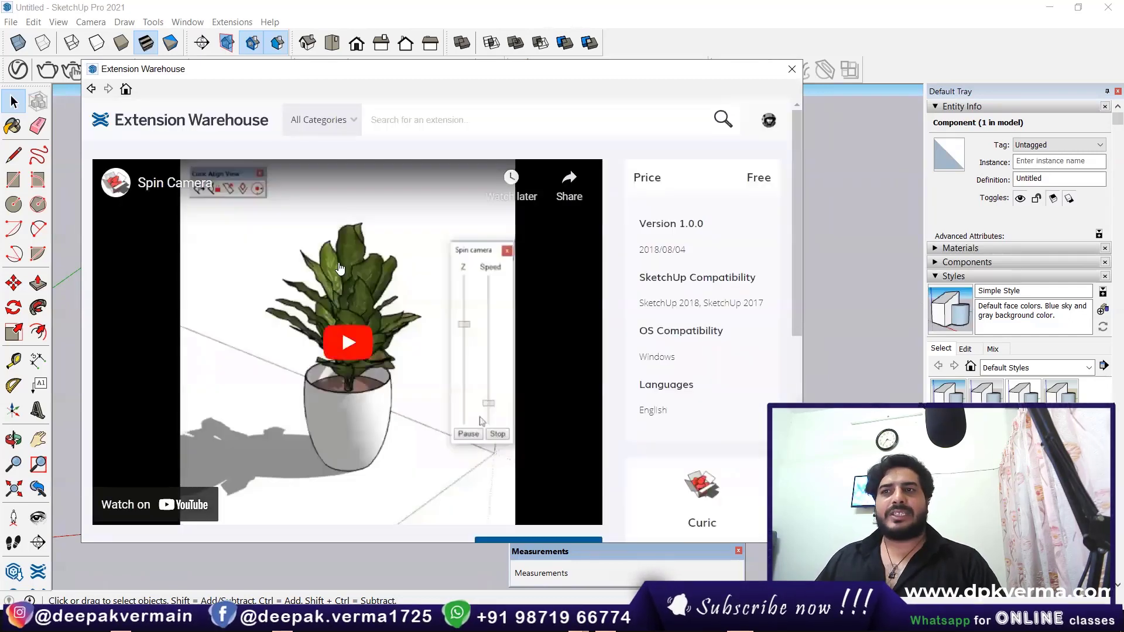
scroll(514, 456, down, 4)
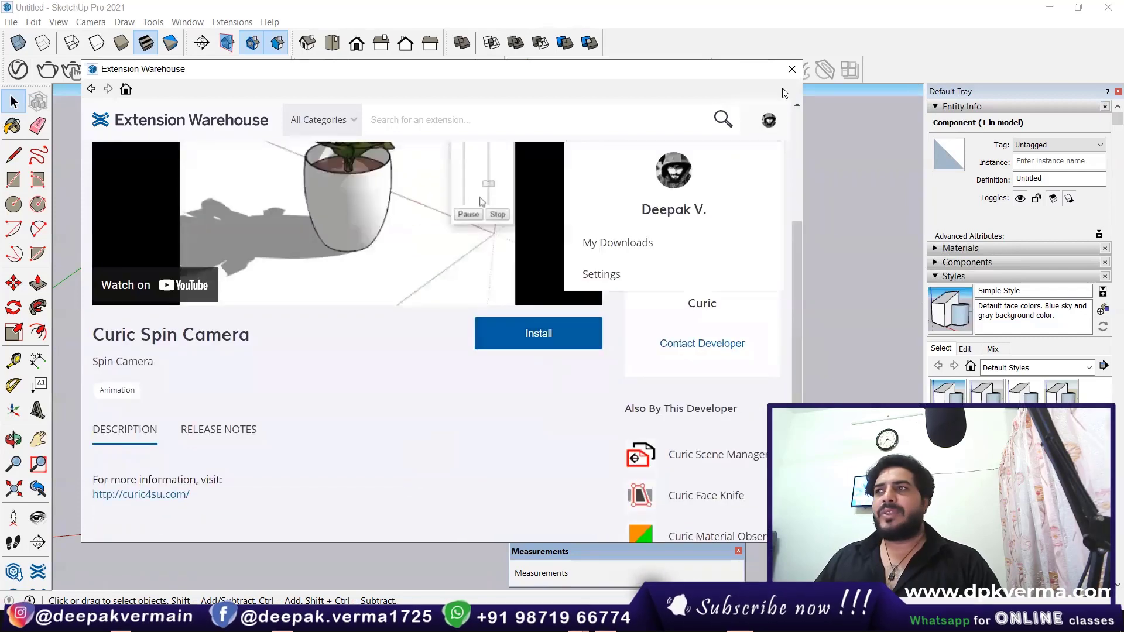
click(791, 69)
click(185, 22)
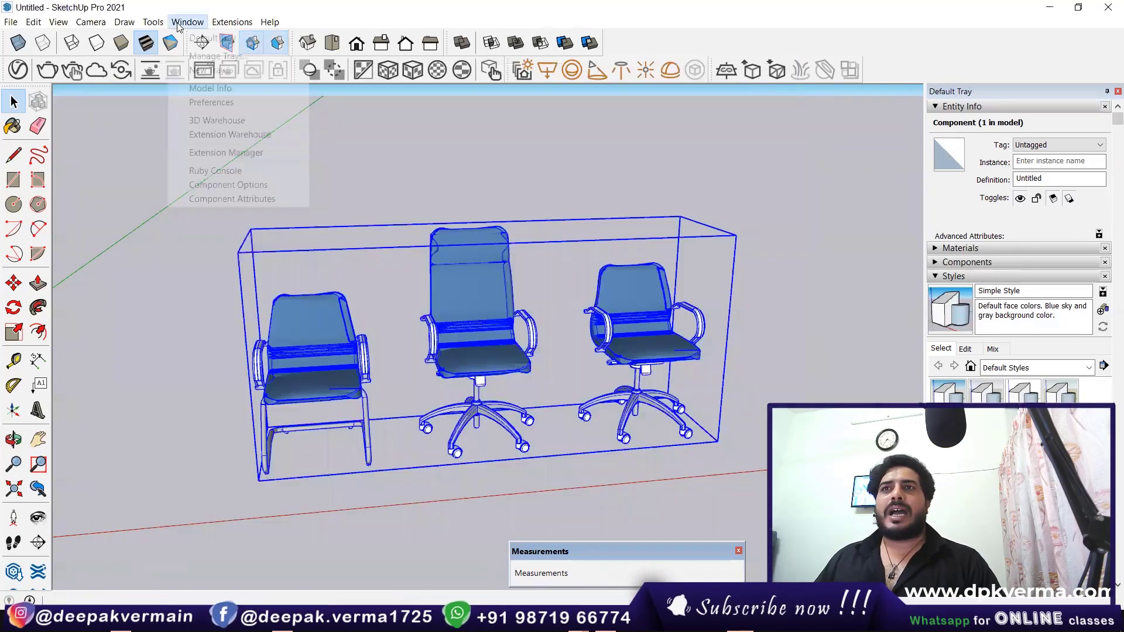
click(259, 157)
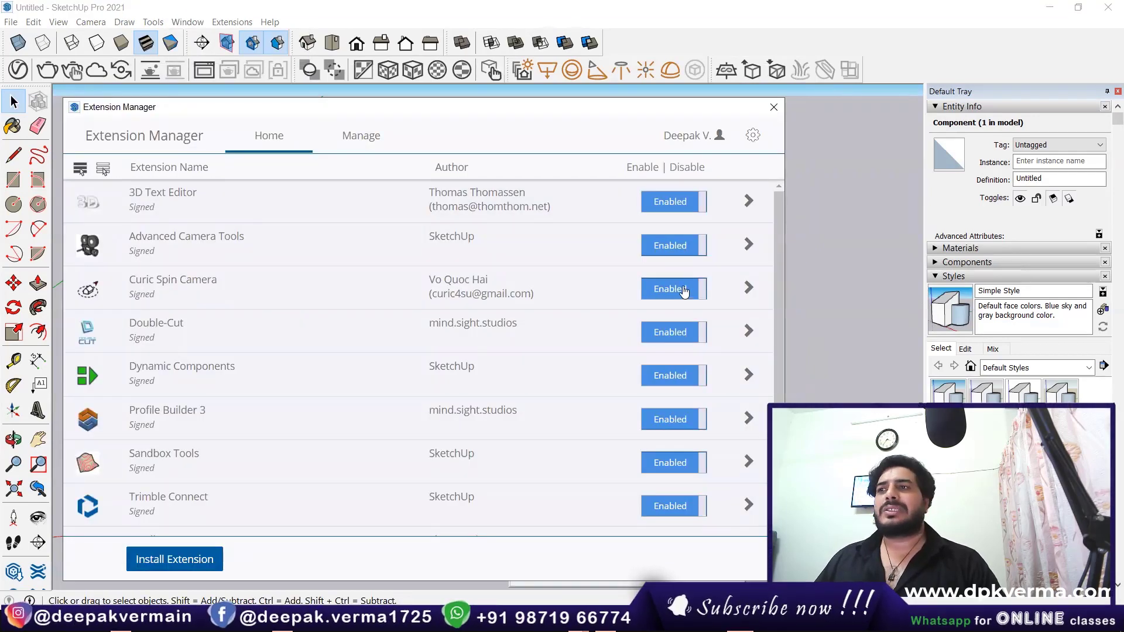
click(773, 108)
mouse_move(451, 328)
middle_down()
mouse_move(460, 331)
mouse_move(413, 346)
middle_up()
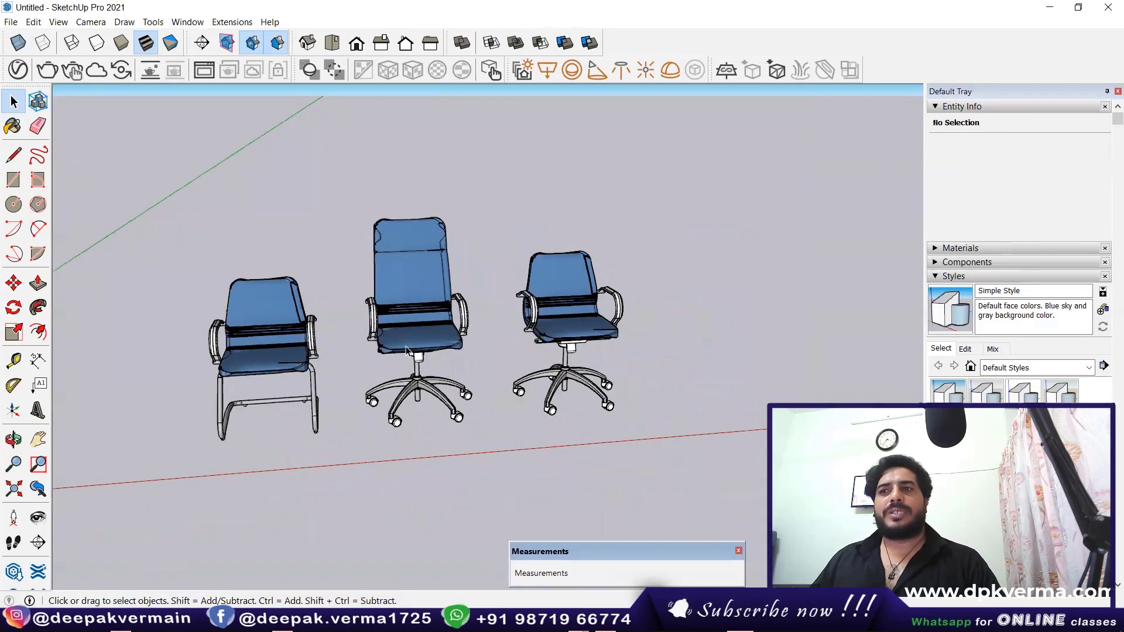
click(414, 346)
shift+click(396, 292)
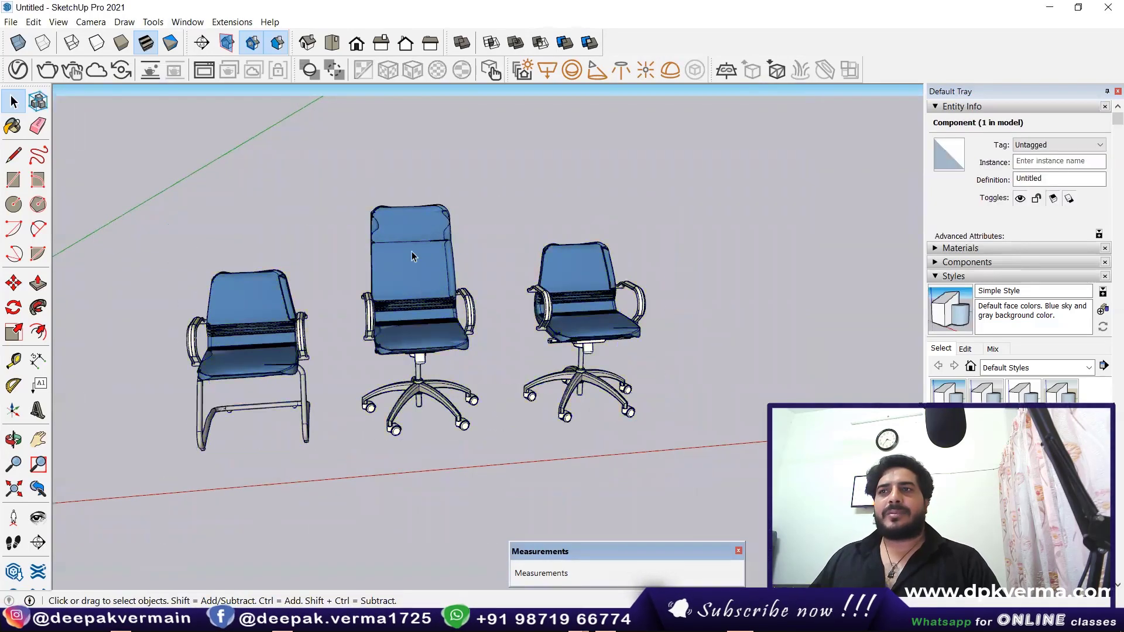
click(419, 292)
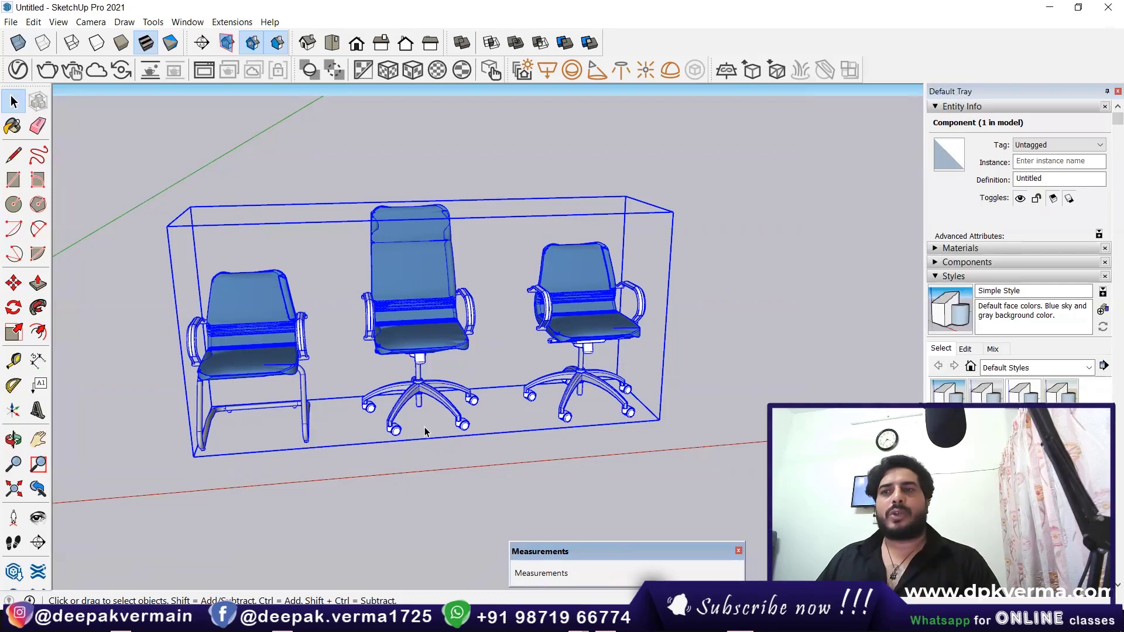
mouse_move(436, 404)
shift+middle_down()
mouse_move(420, 404)
mouse_move(429, 394)
shift+middle_up()
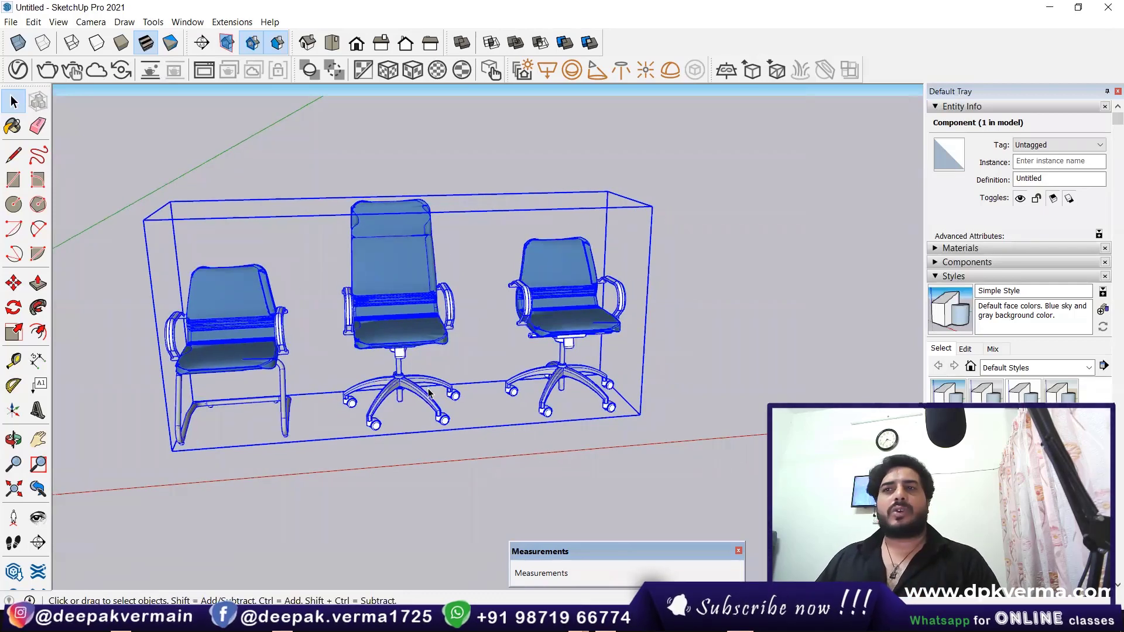
click(269, 138)
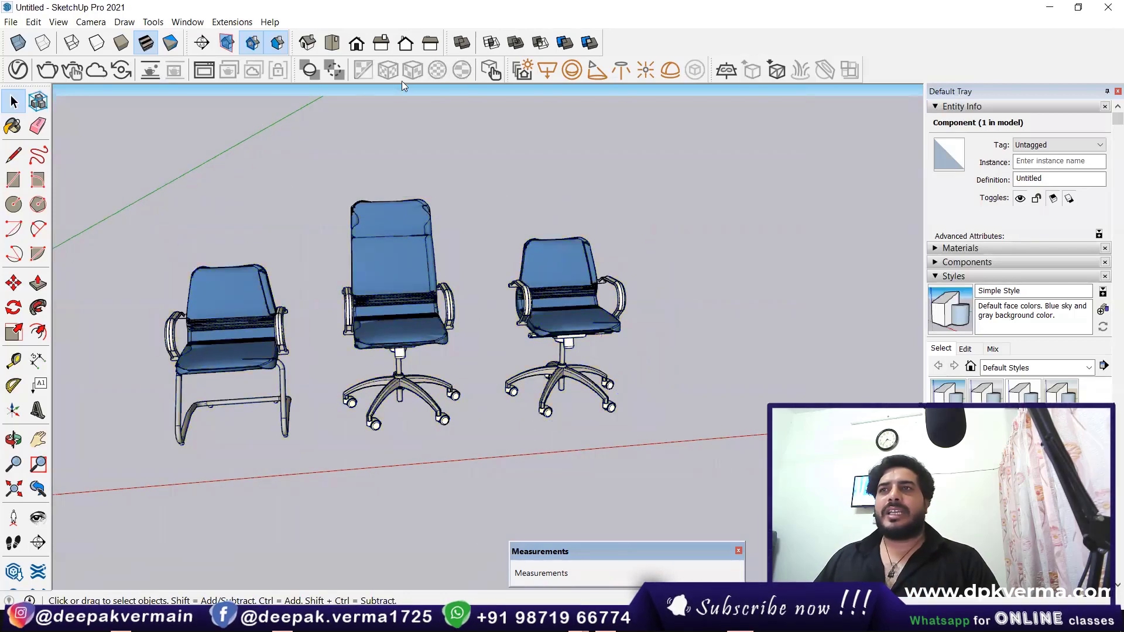
Enable the Curic Spin Camera toolbar and start the camera orbiting the three chairs
right_click(428, 52)
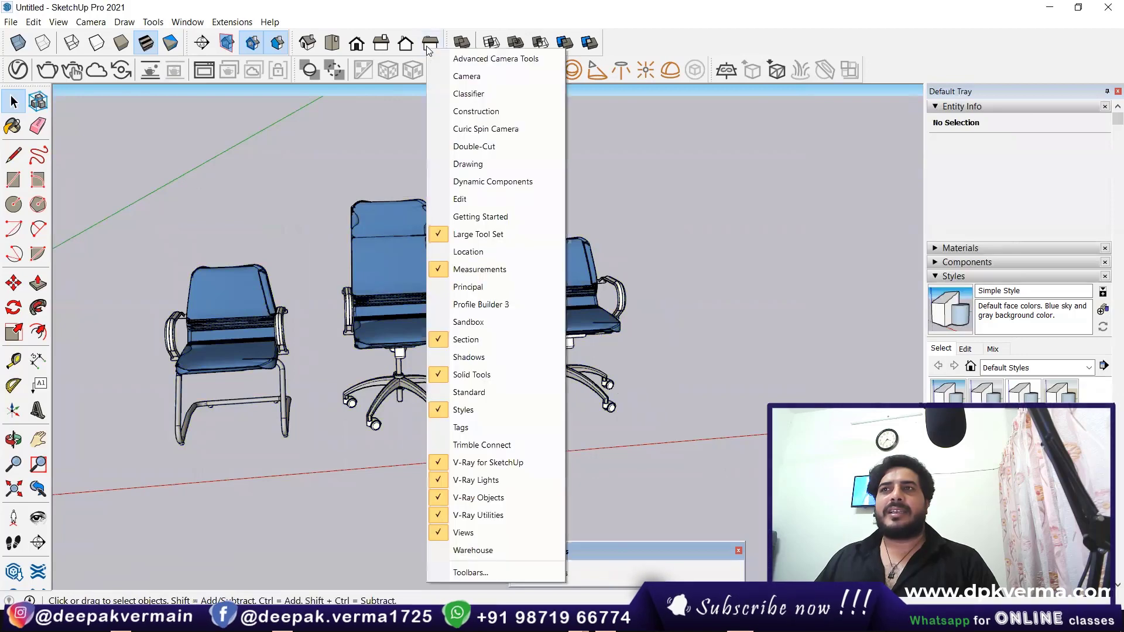
click(484, 129)
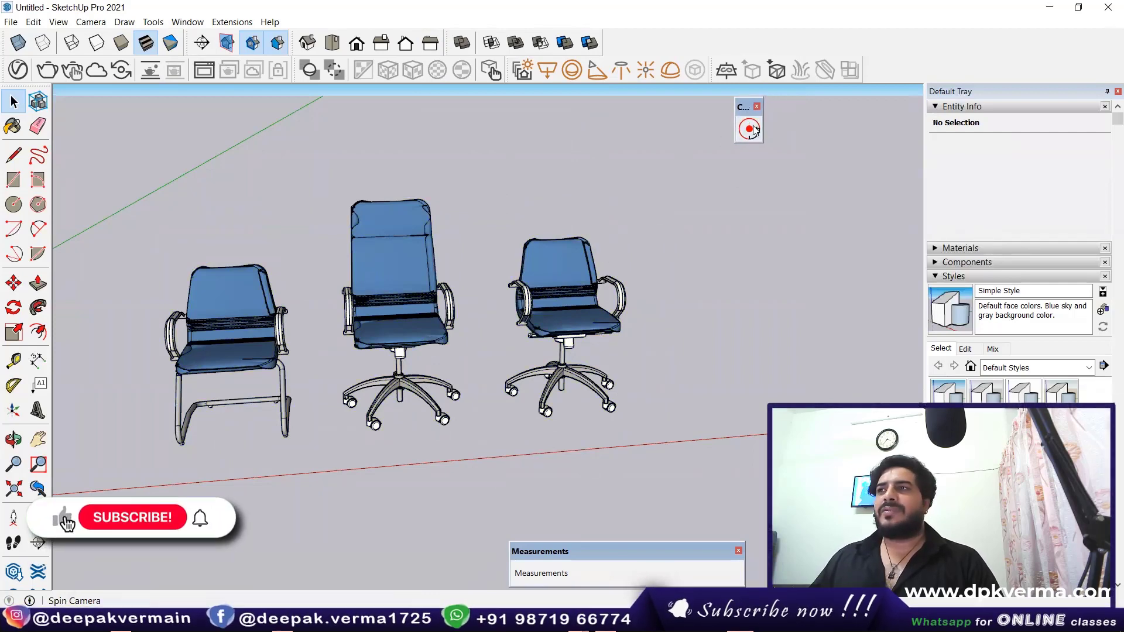
click(752, 129)
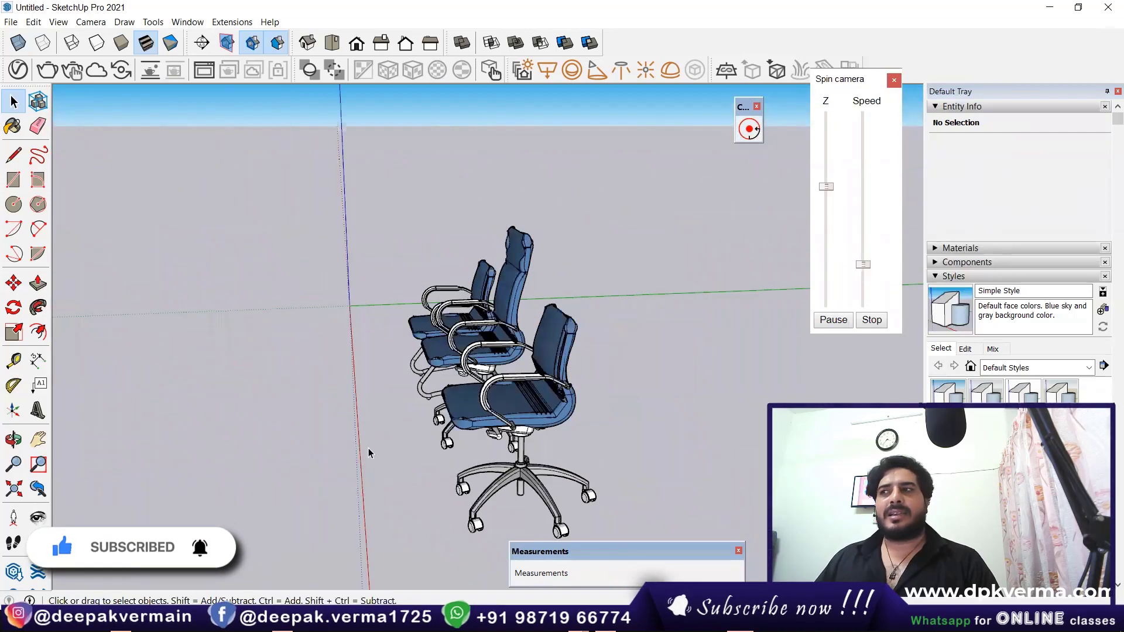
Change the spin speed with the Speed slider, then pause and resume the spin
drag(863, 263, 863, 228)
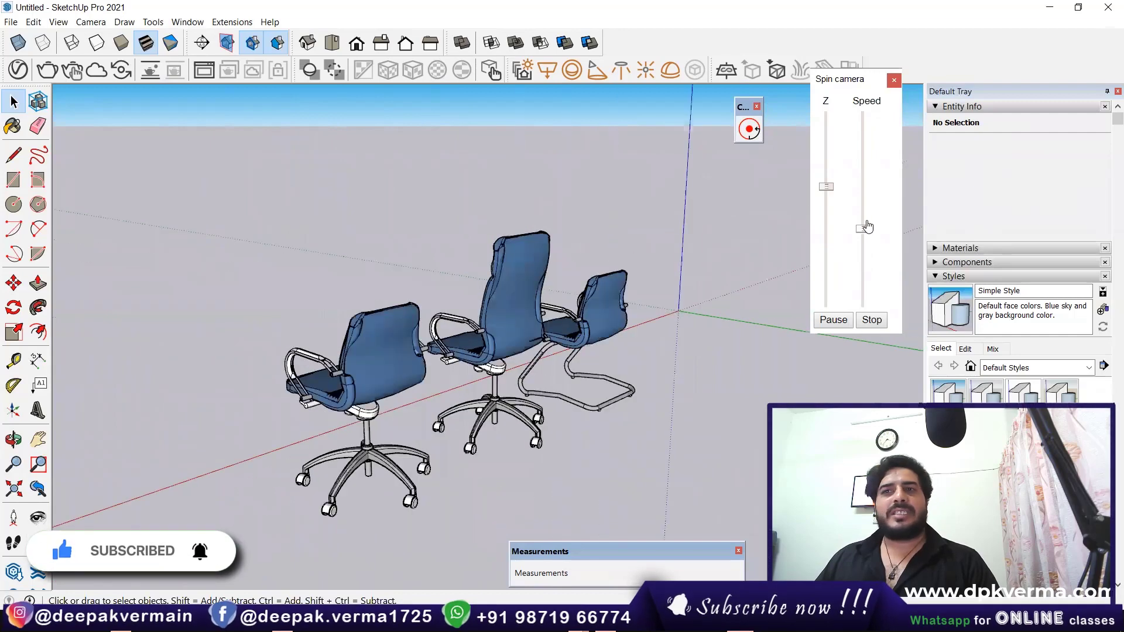
click(862, 270)
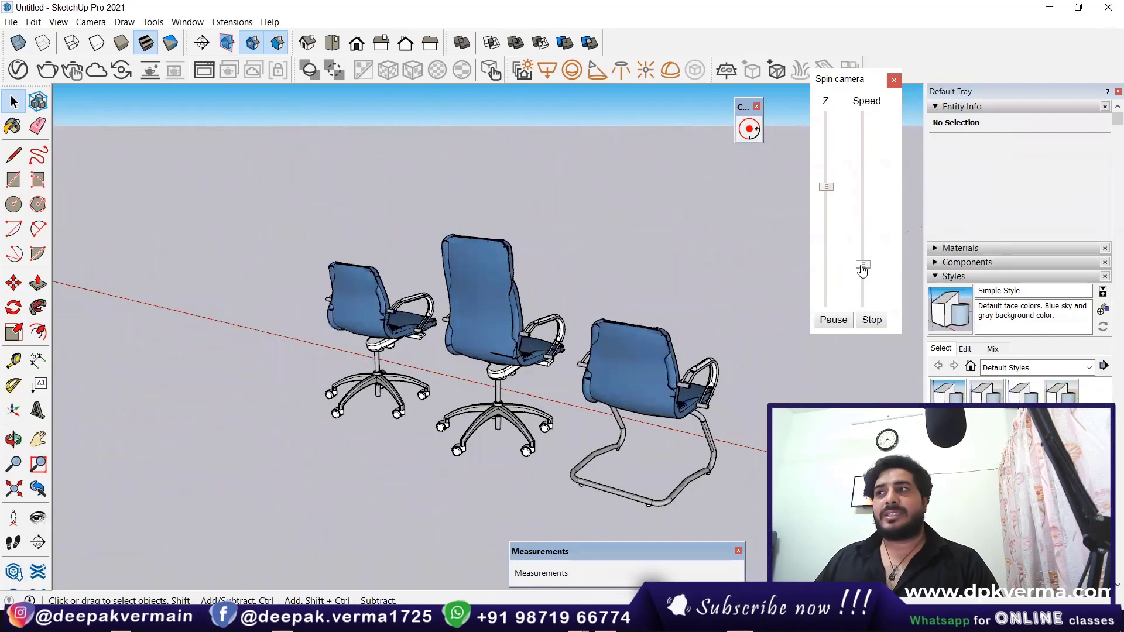
click(835, 317)
click(835, 321)
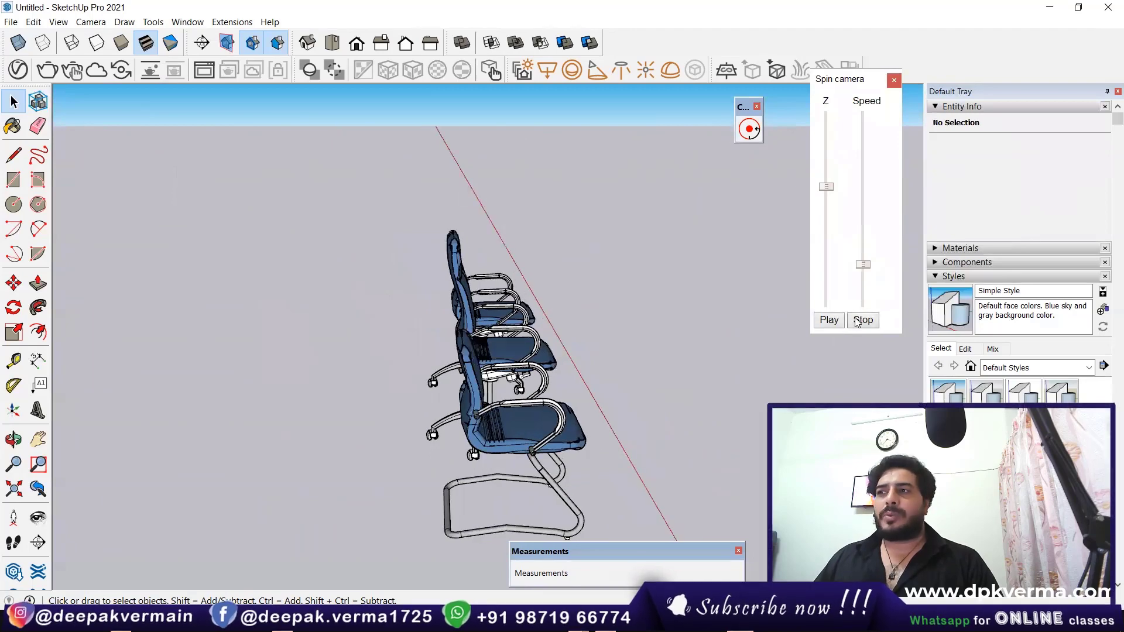
click(836, 321)
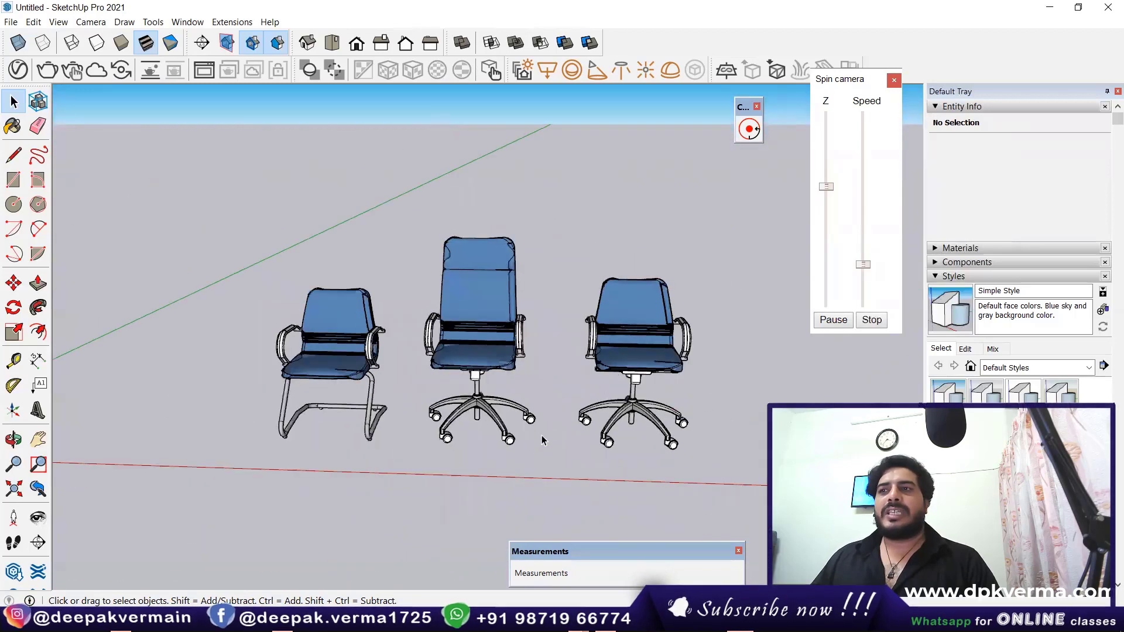
Orbit below and above the chairs and adjust the spin camera's vertical Z angle
middle_drag(550, 319, 542, 304)
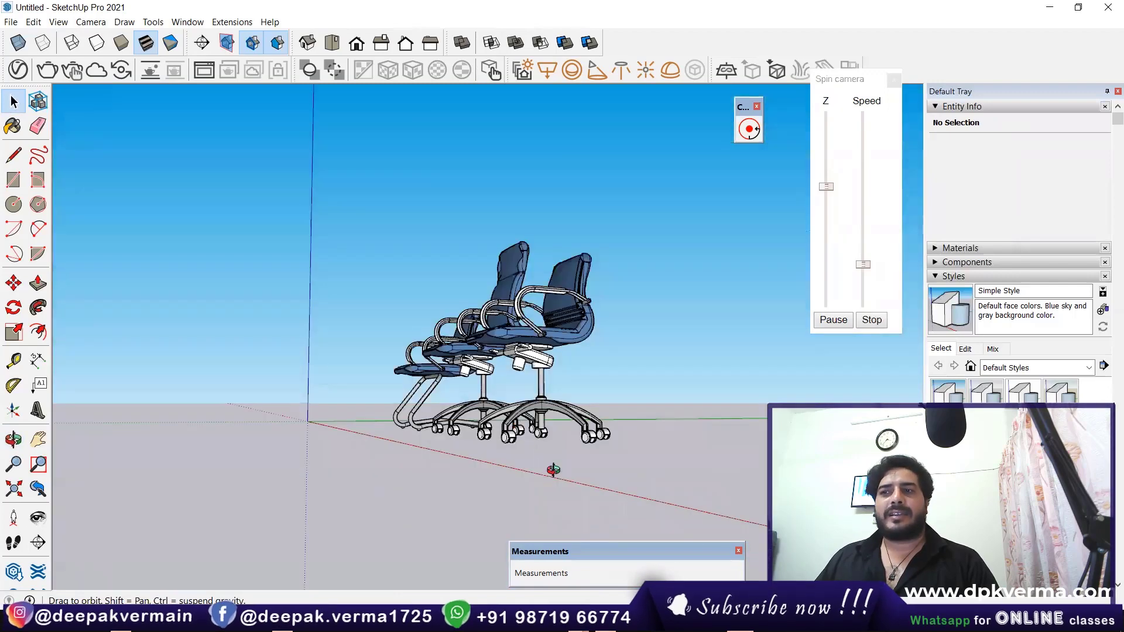
middle_drag(542, 303, 552, 469)
middle_drag(546, 380, 662, 422)
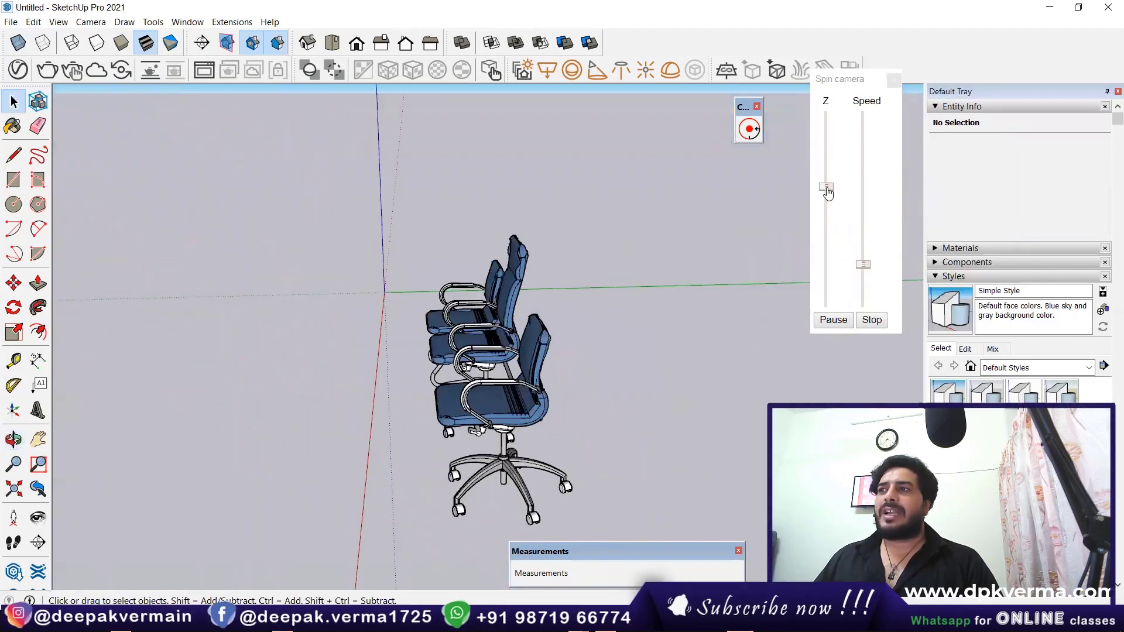
drag(826, 186, 828, 179)
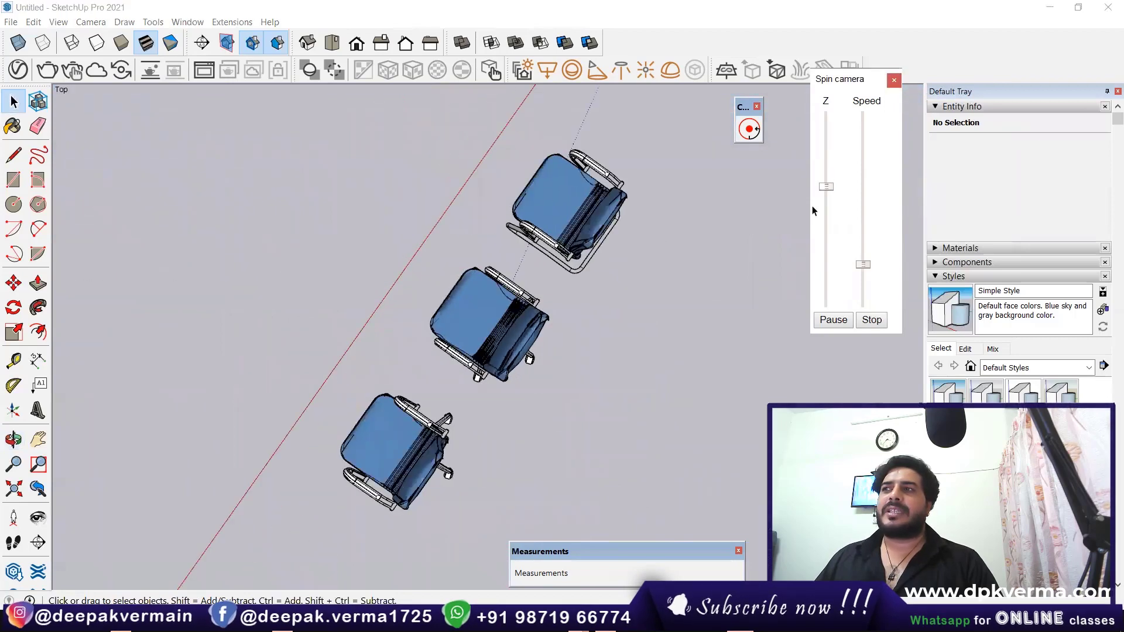
mouse_move(579, 328)
middle_down()
mouse_move(566, 358)
mouse_move(638, 417)
middle_up()
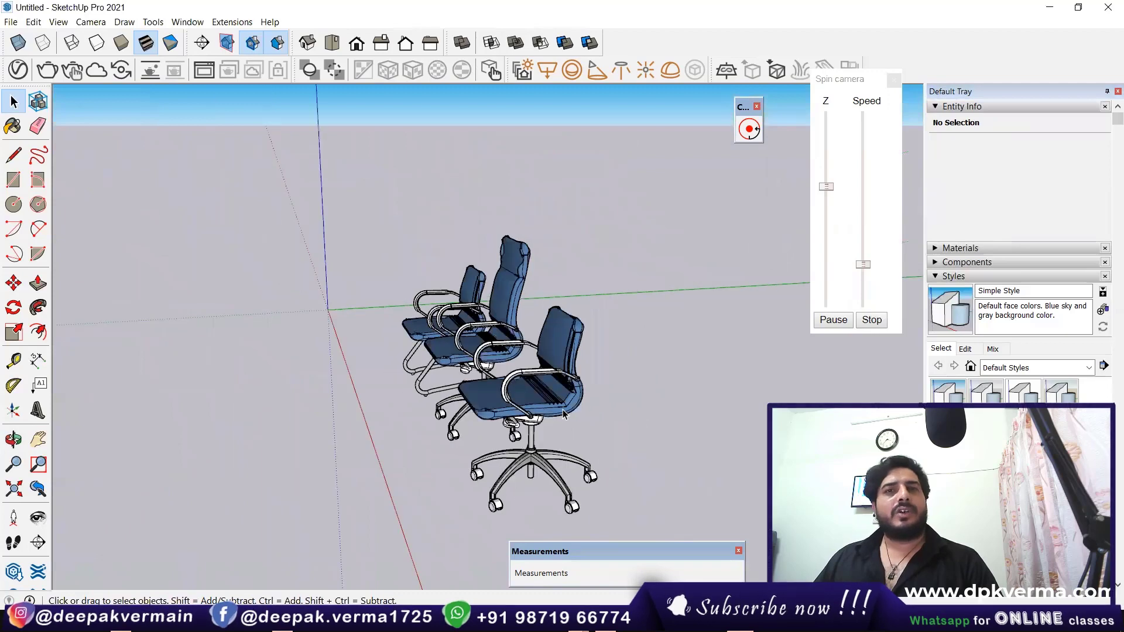
Stop the spin and explode the chair group into three separate chairs
click(470, 431)
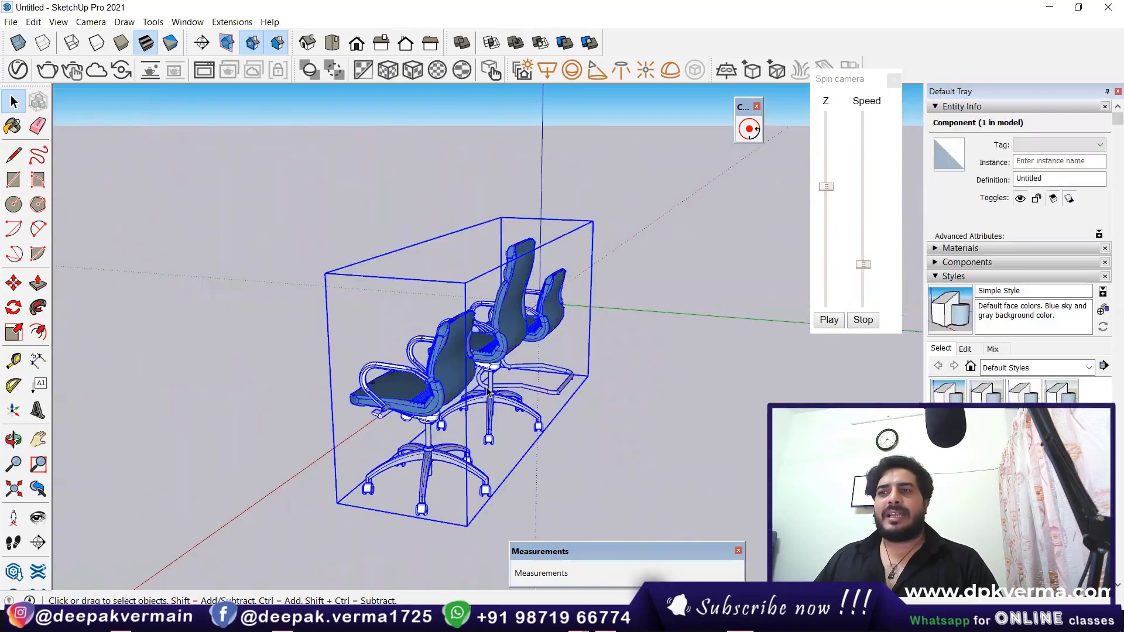
mouse_move(470, 432)
middle_down()
mouse_move(758, 434)
mouse_move(332, 331)
mouse_move(335, 277)
middle_up()
right_click(335, 277)
key(Escape)
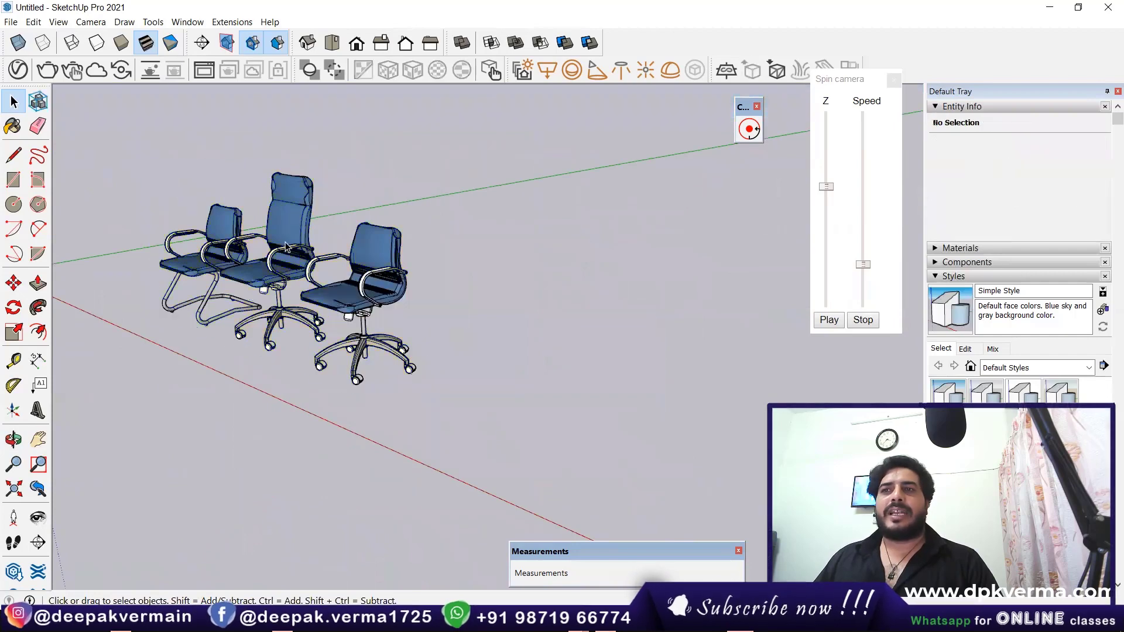
click(286, 246)
right_click(285, 246)
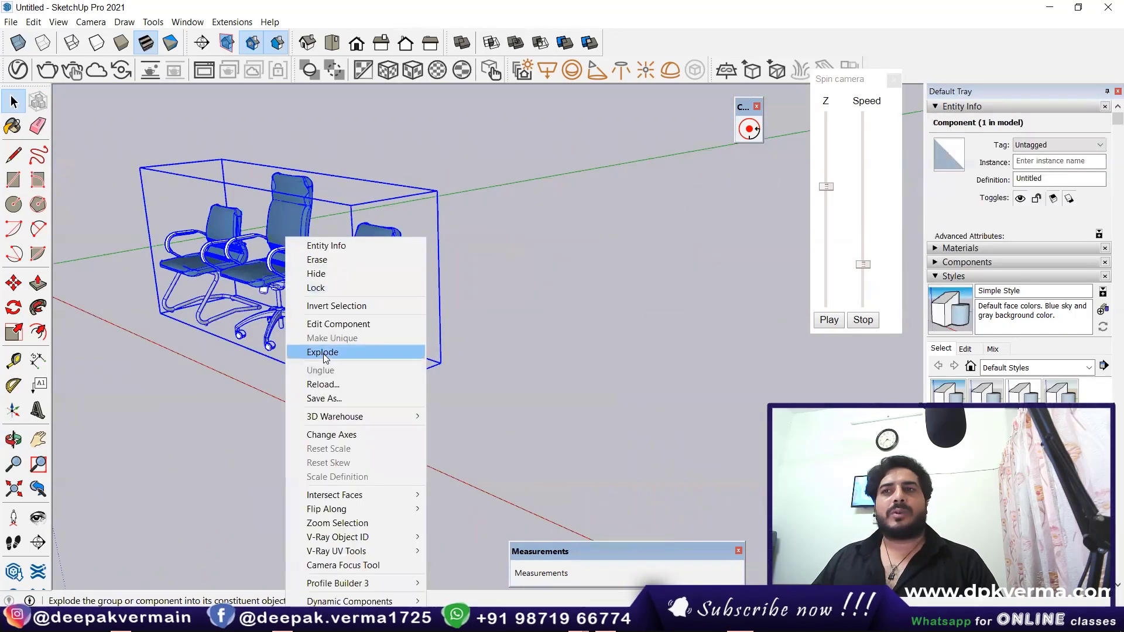
click(322, 353)
Move the rightmost chair about 9'8" away along the red axis
click(364, 275)
scroll(364, 276, up, 1)
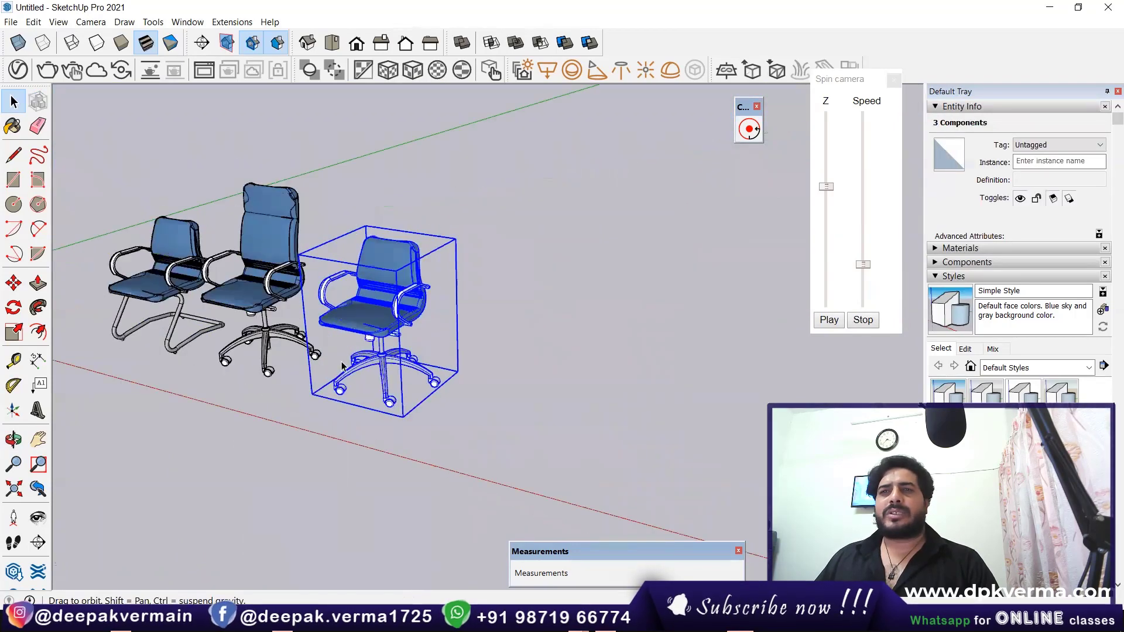
click(14, 284)
scroll(431, 437, down, 1)
scroll(381, 410, down, 1)
click(353, 396)
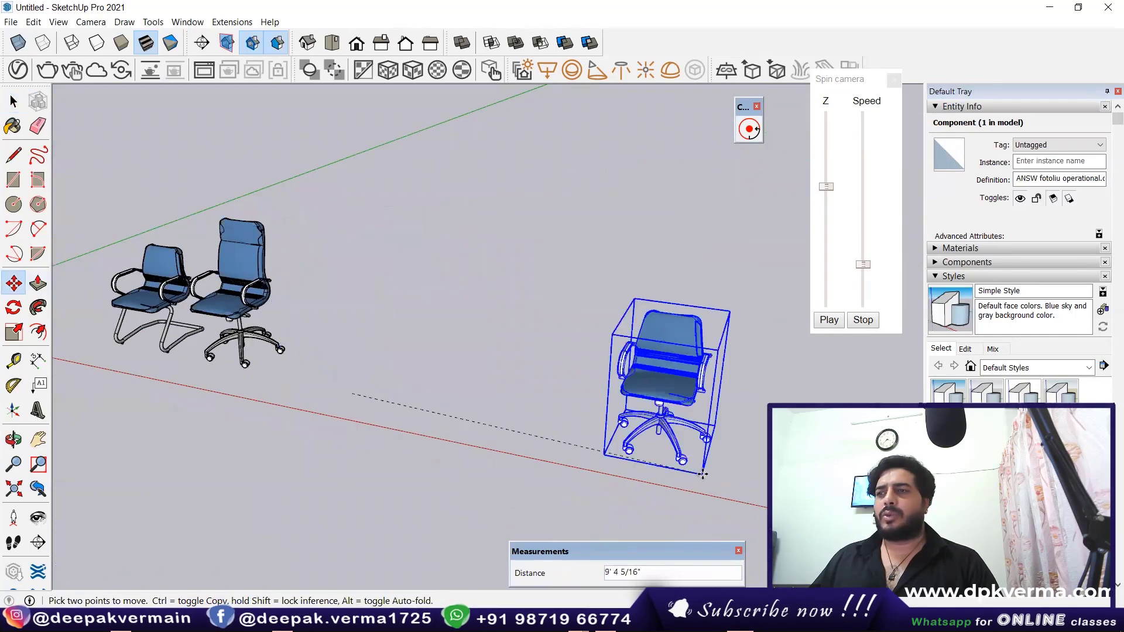
click(720, 465)
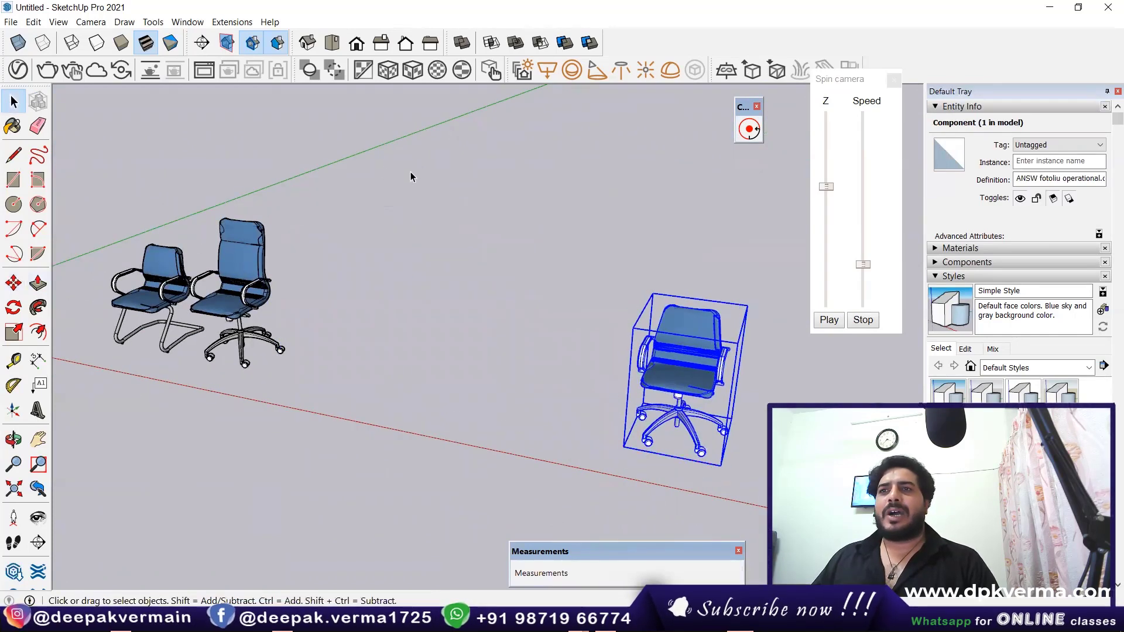
click(410, 234)
middle_drag(409, 286, 135, 315)
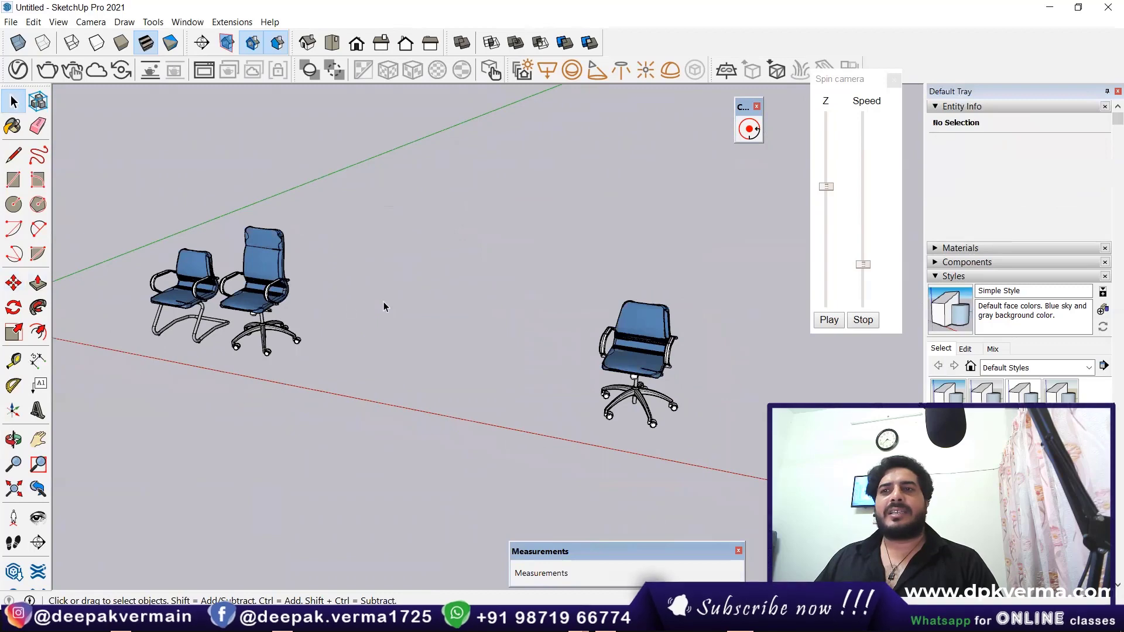
Start the continuous spin, select and deselect chairs, ending with all three selected
click(751, 129)
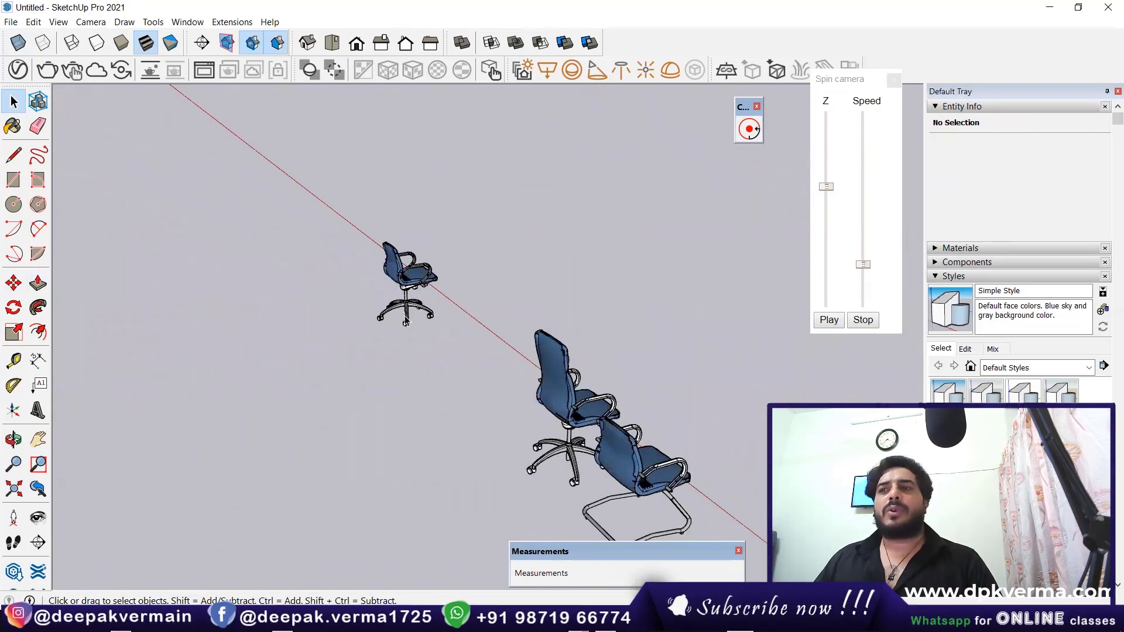
click(523, 282)
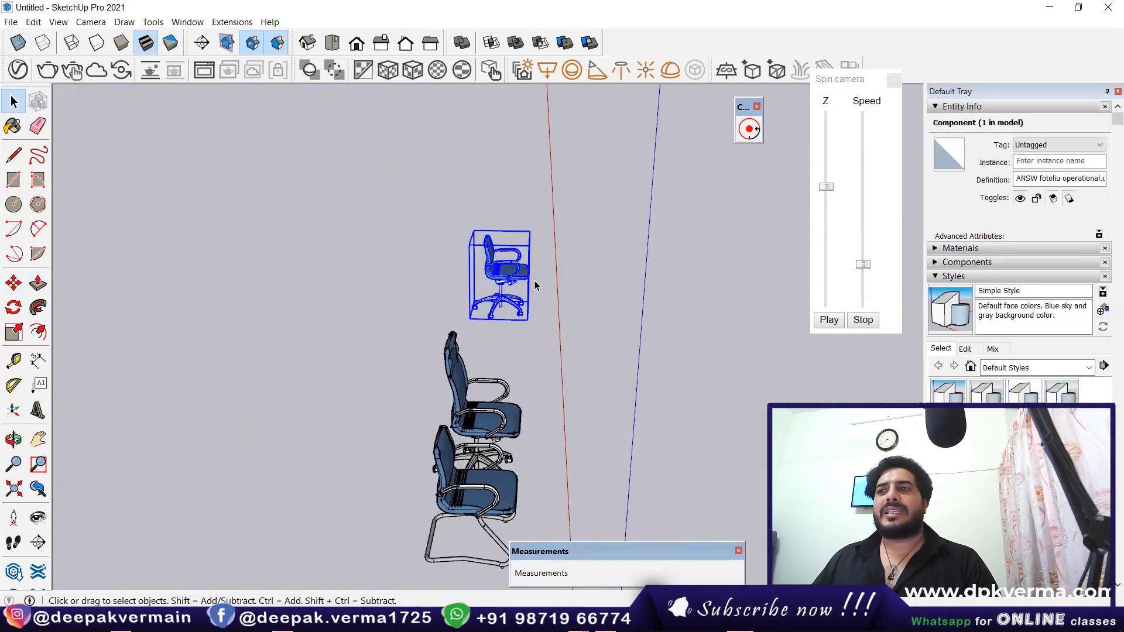
click(662, 256)
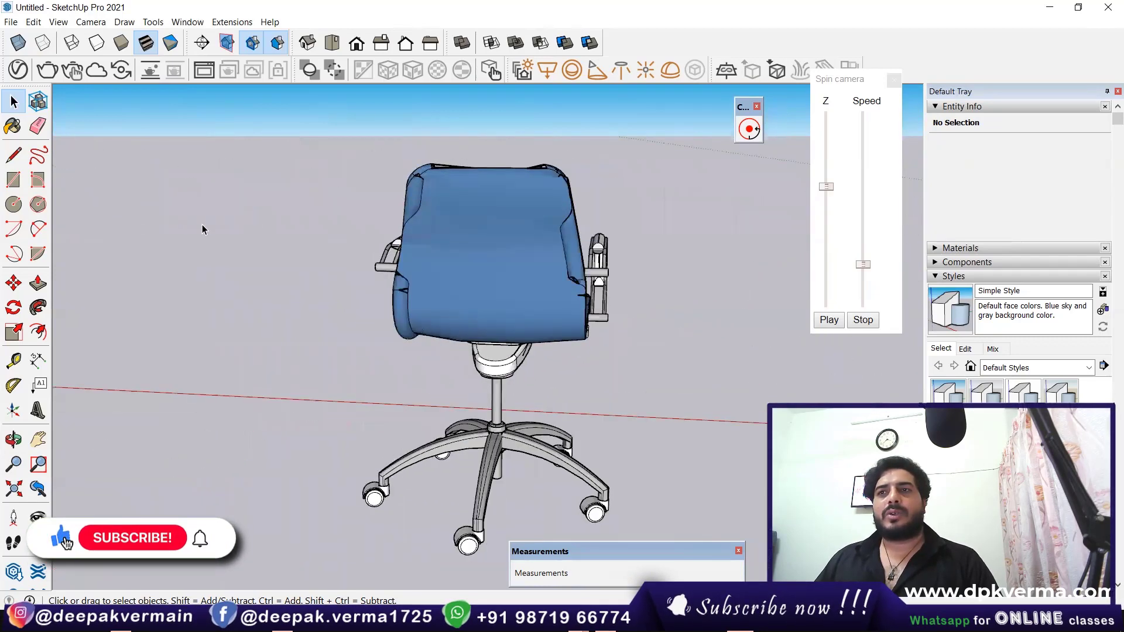
click(458, 250)
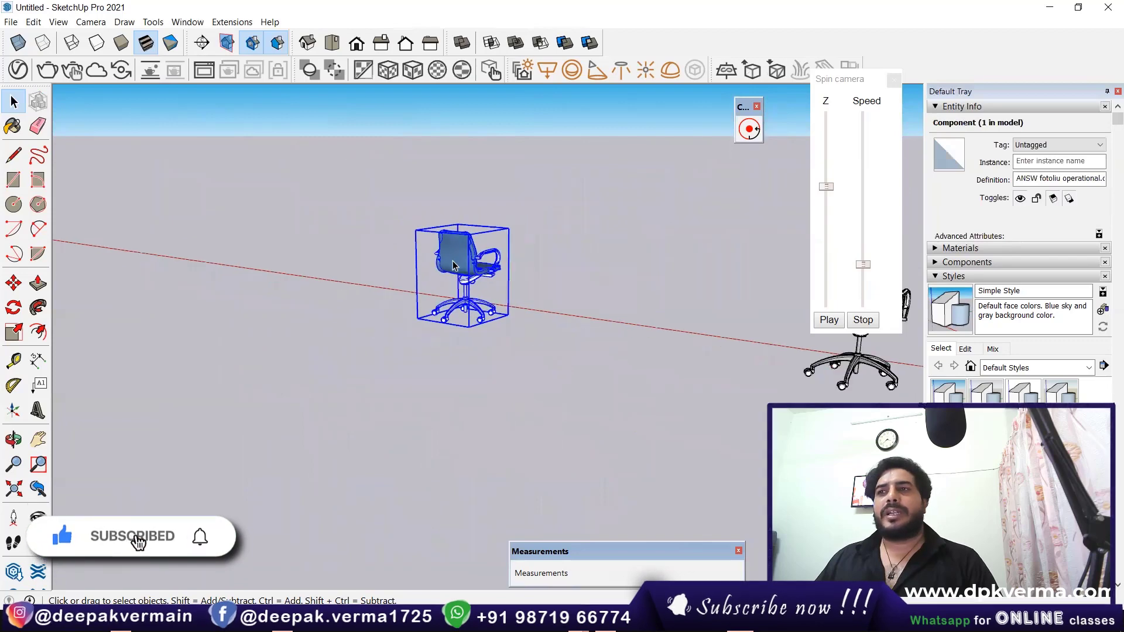
drag(497, 318, 343, 346)
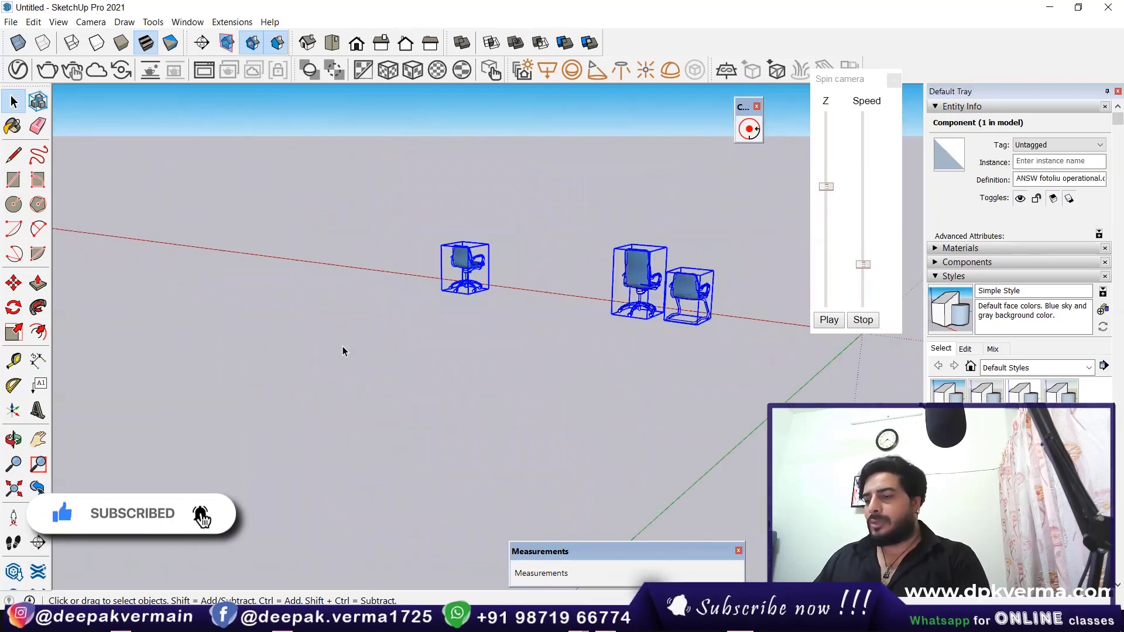
Open 3D Warehouse and replace the 'chairs' search with 'house'
click(309, 143)
click(188, 21)
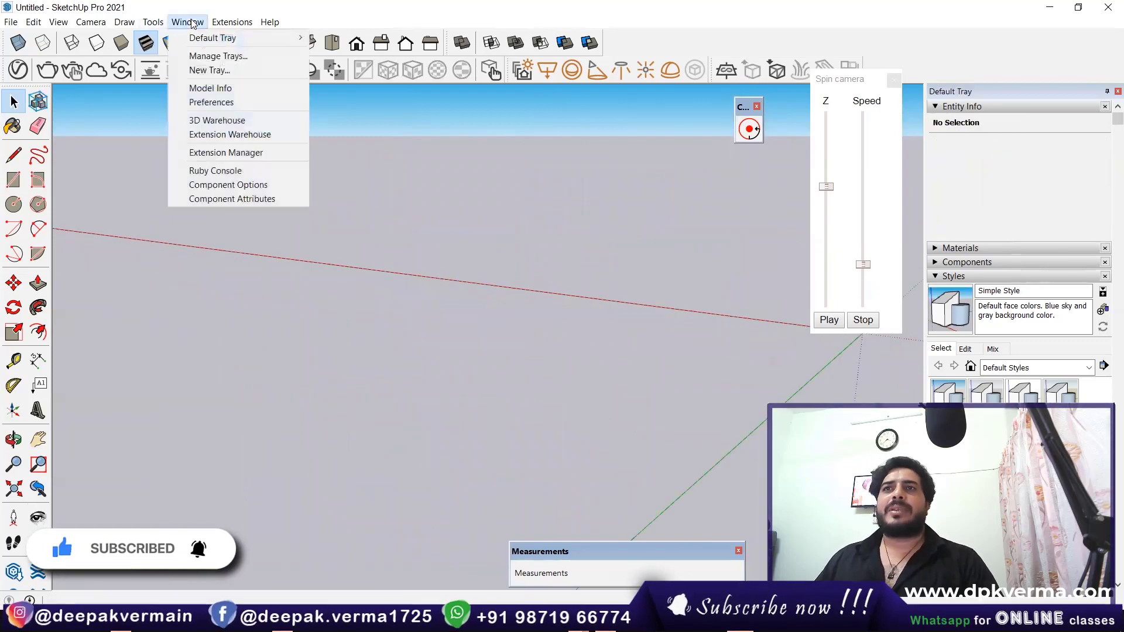
click(216, 120)
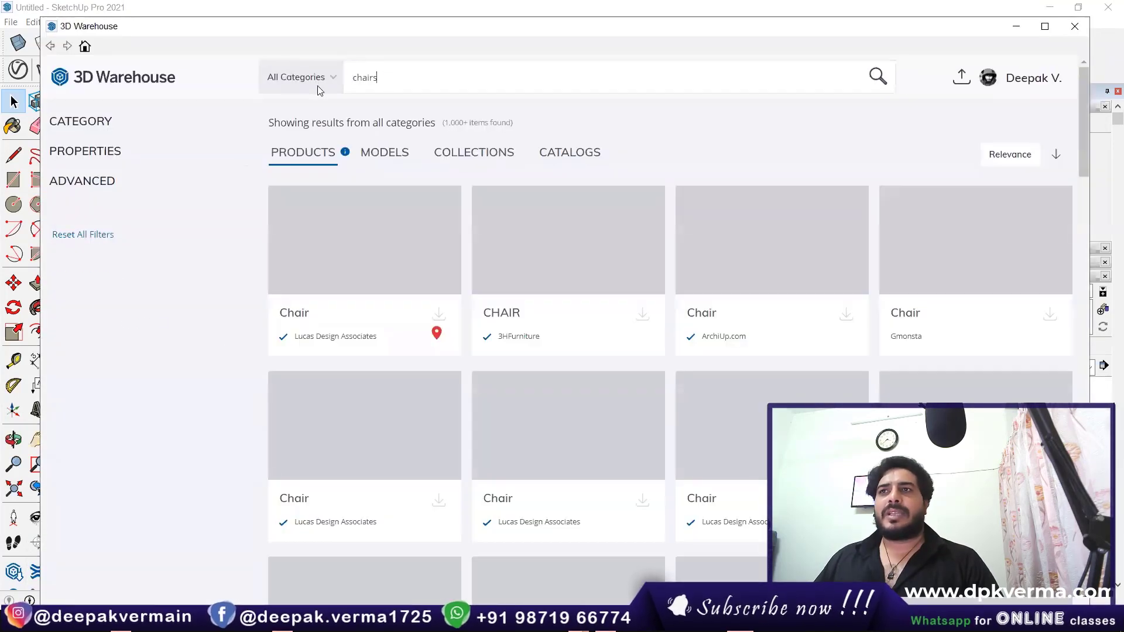
double_click(390, 80)
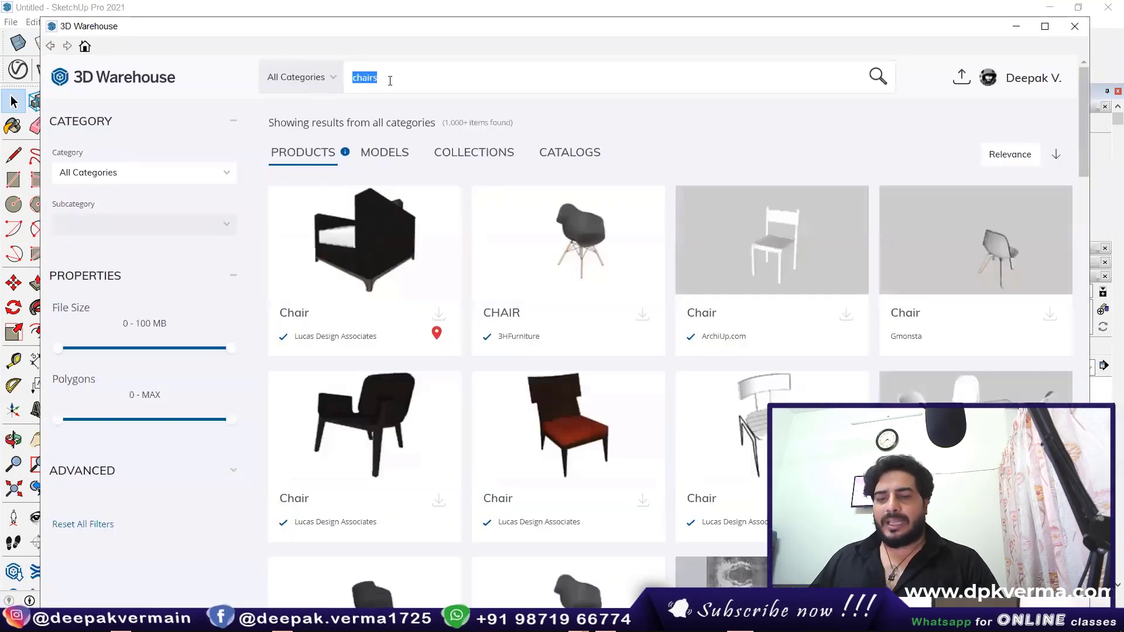
text(houyse)
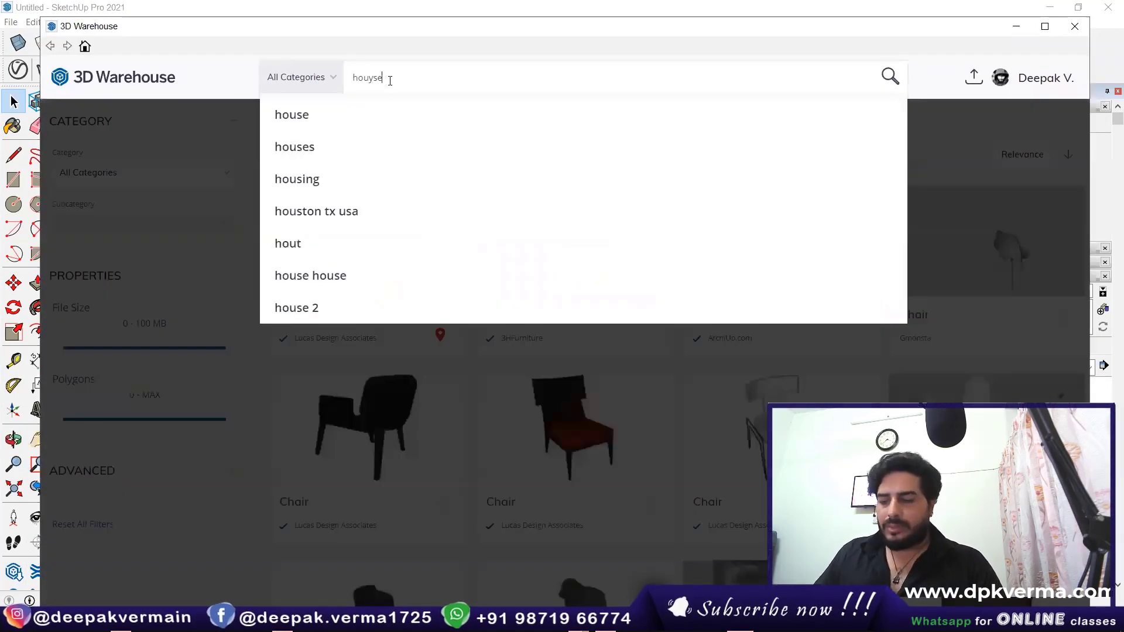
key(Return)
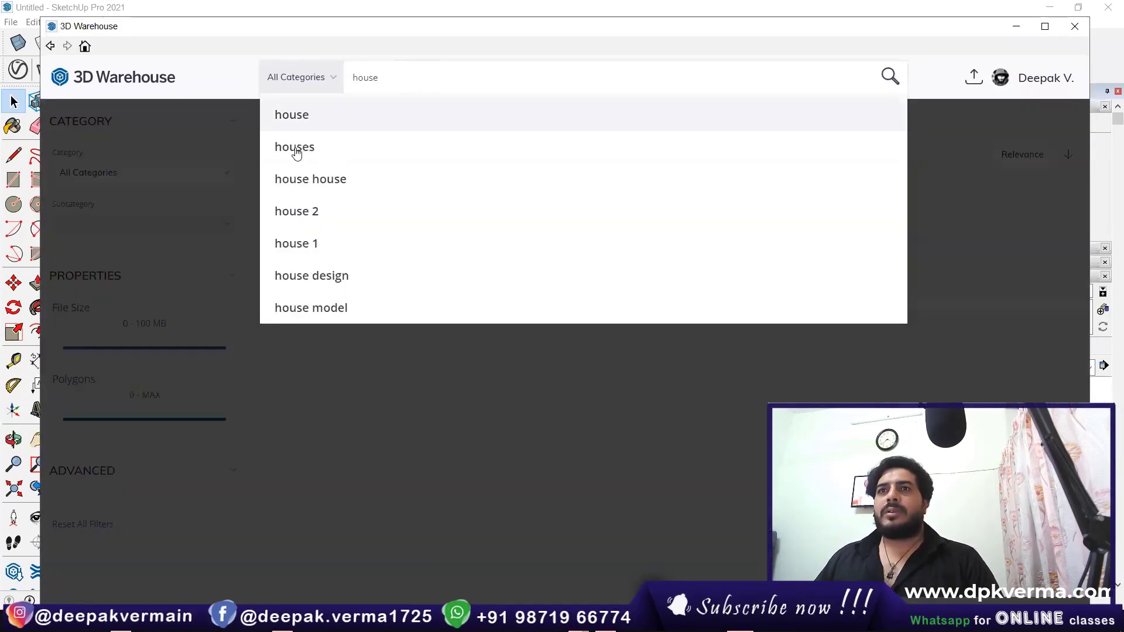
key(Return)
Filter the results to the Architecture category and download House 5
click(133, 178)
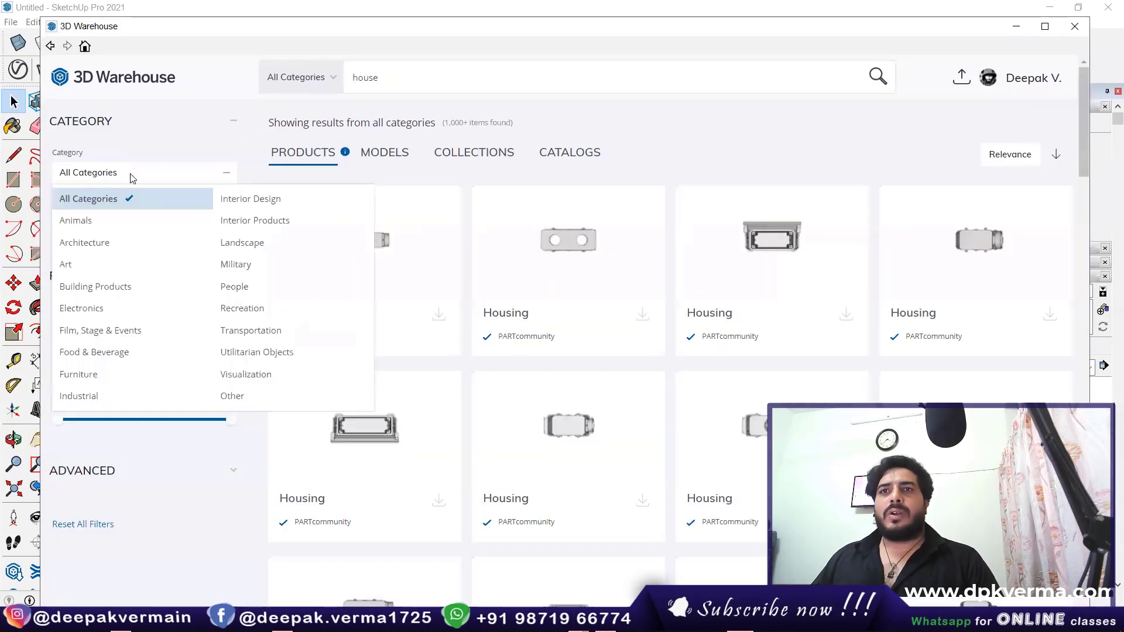
click(86, 253)
click(100, 229)
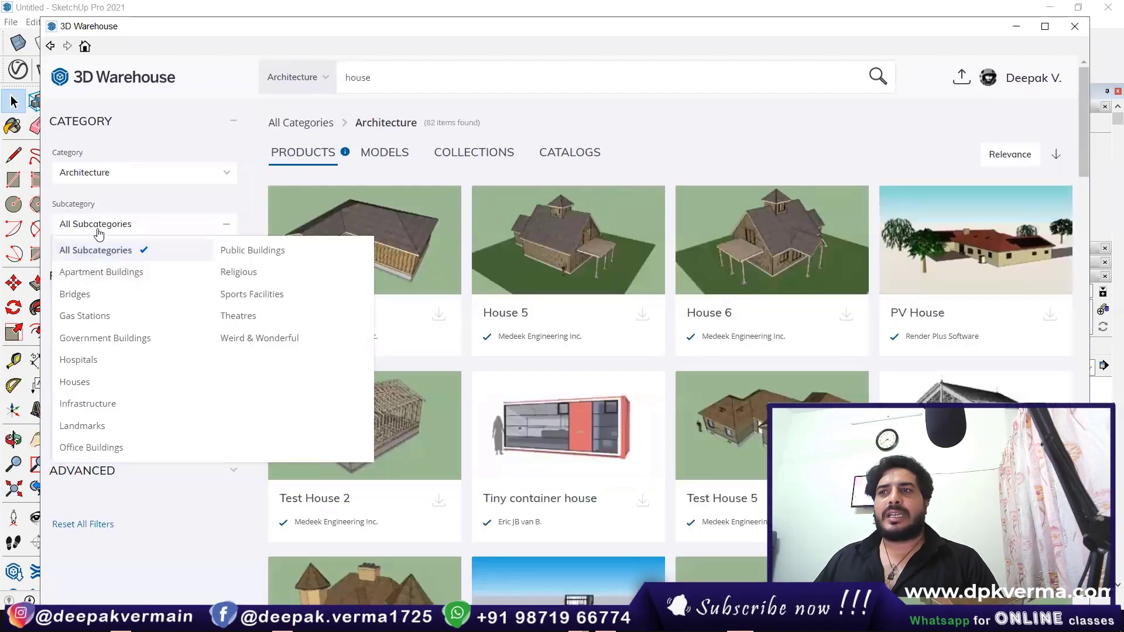
click(98, 230)
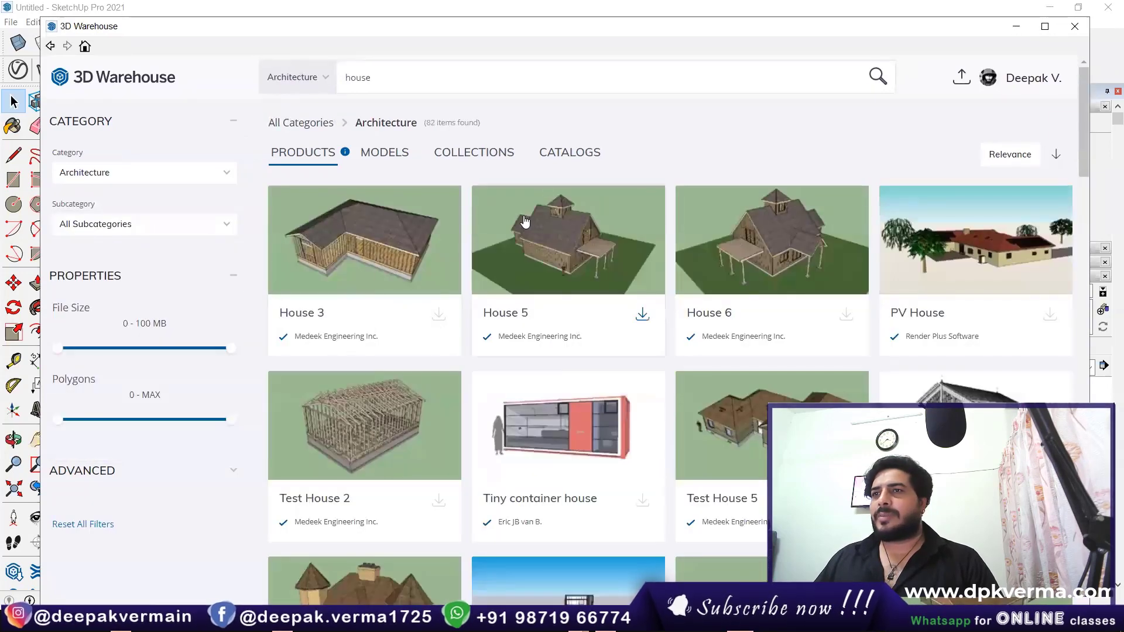
click(642, 312)
Load House 5 into the model, place it on its green plot, and orbit around it
click(525, 376)
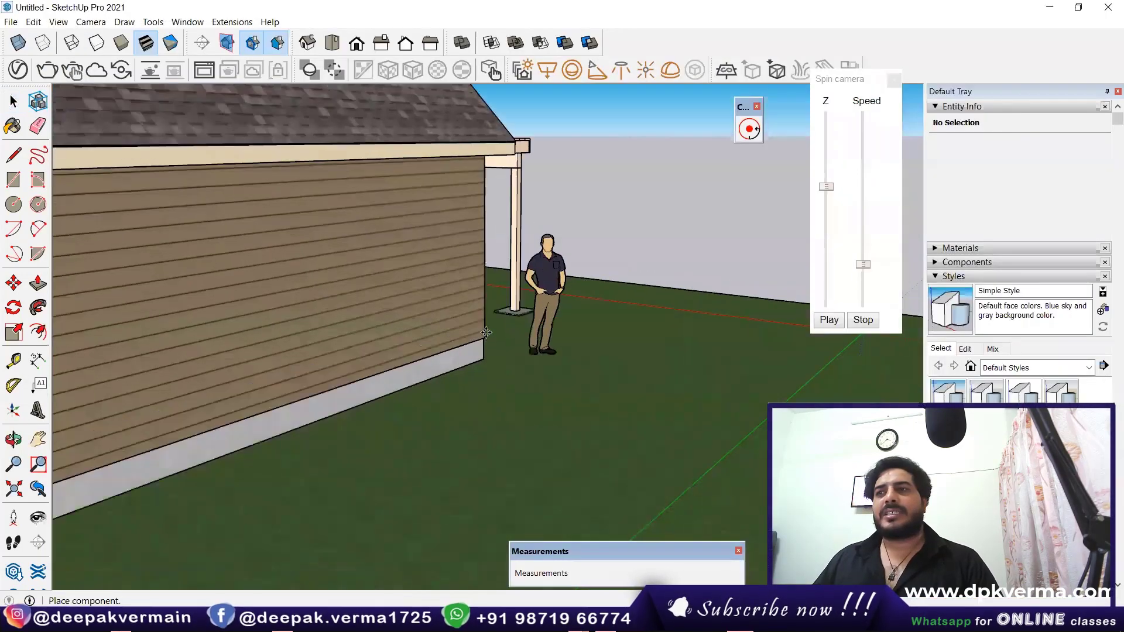
scroll(487, 332, down, 1)
scroll(486, 330, down, 2)
scroll(638, 210, down, 1)
scroll(571, 231, down, 1)
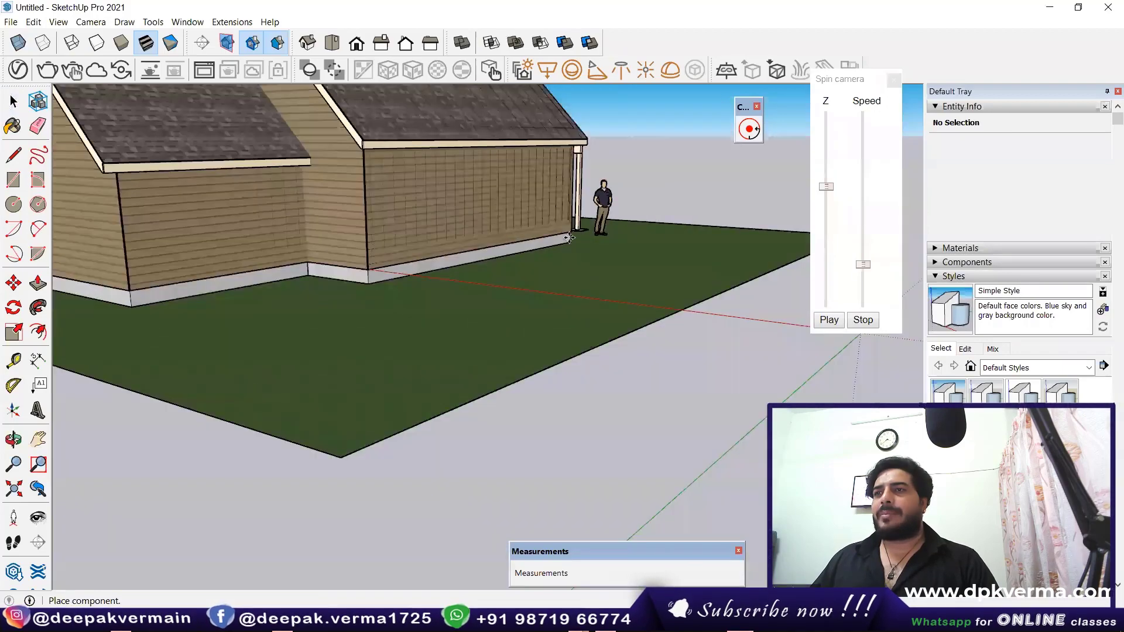
click(569, 237)
middle_drag(486, 362, 692, 384)
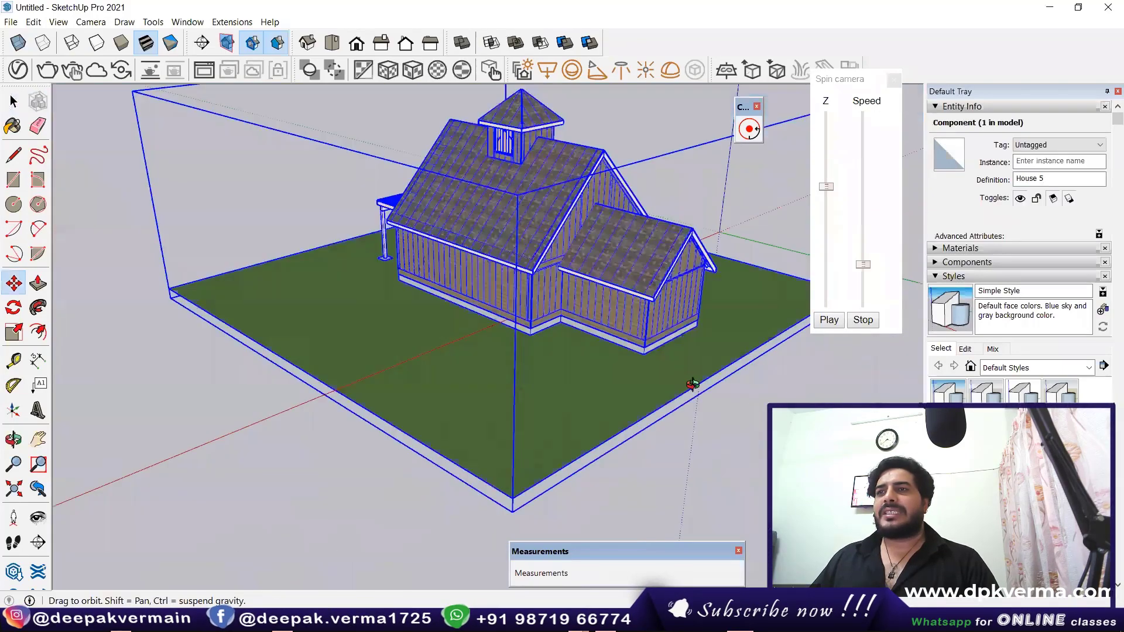
middle_drag(586, 356, 491, 346)
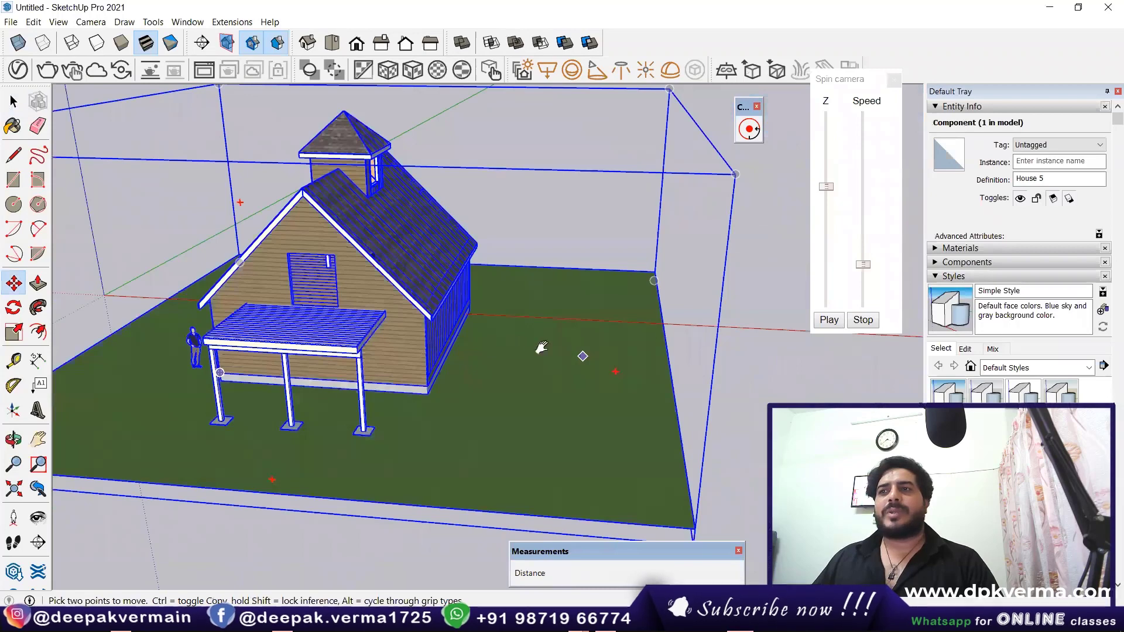
scroll(542, 347, down, 3)
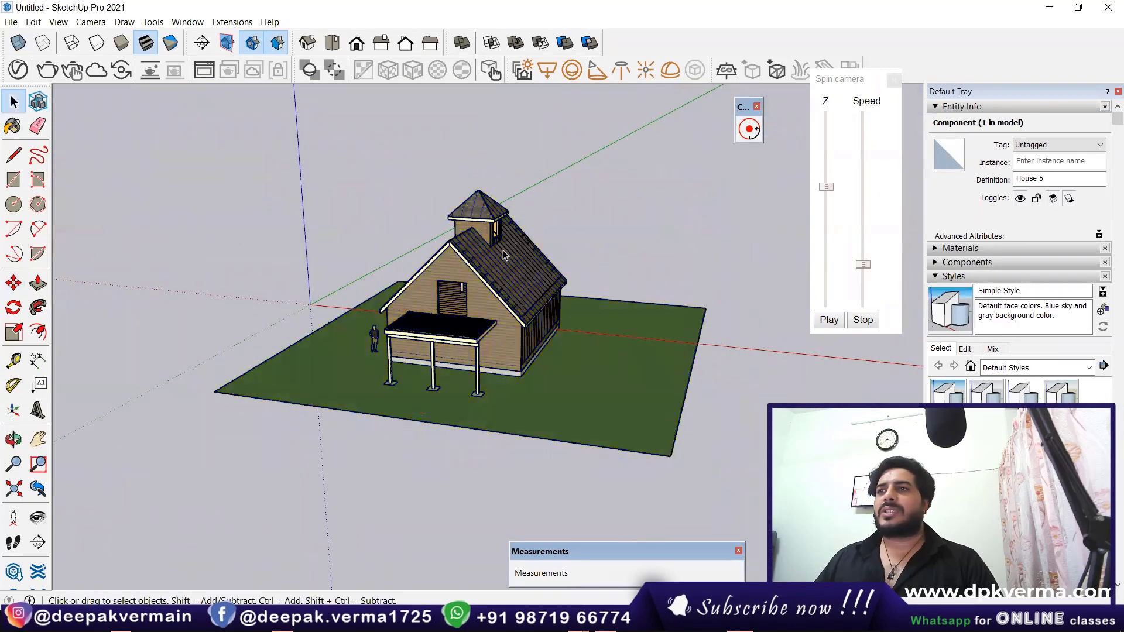
click(744, 134)
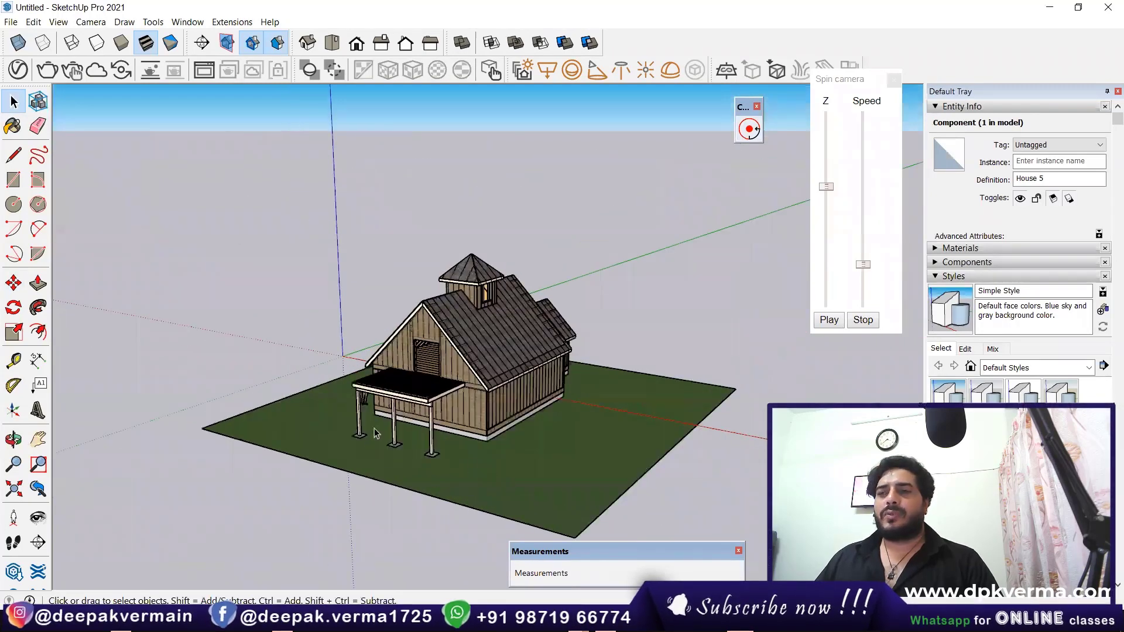